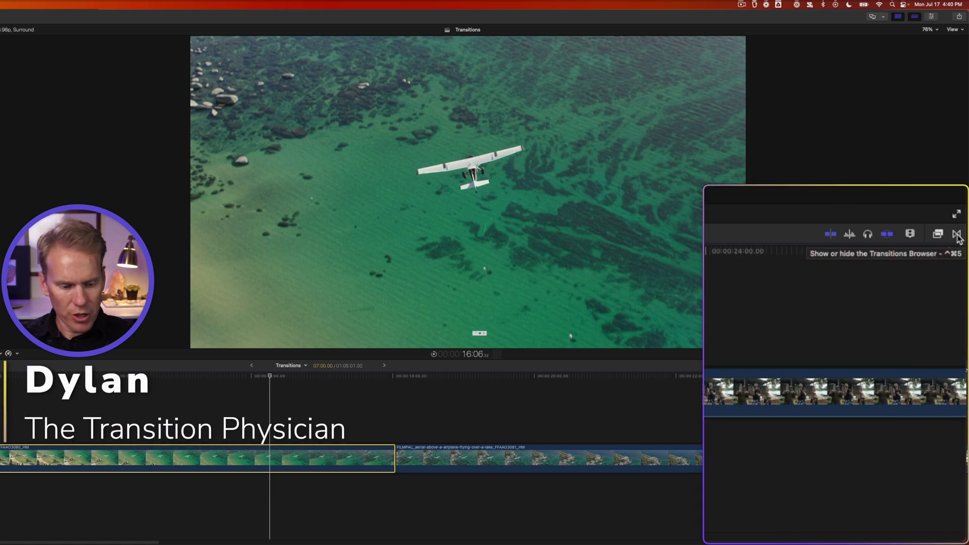
# - Open the Transitions browser and browse the Dissolves, Dynamic Transitions and Movements categories
pyautogui.press('ctrl+super+5')
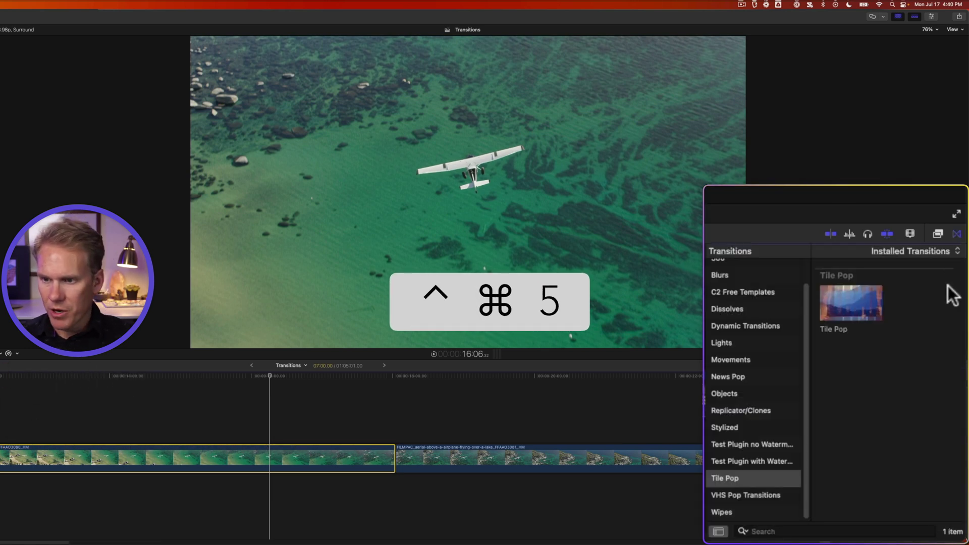
pyautogui.scroll(2, 767, 270)
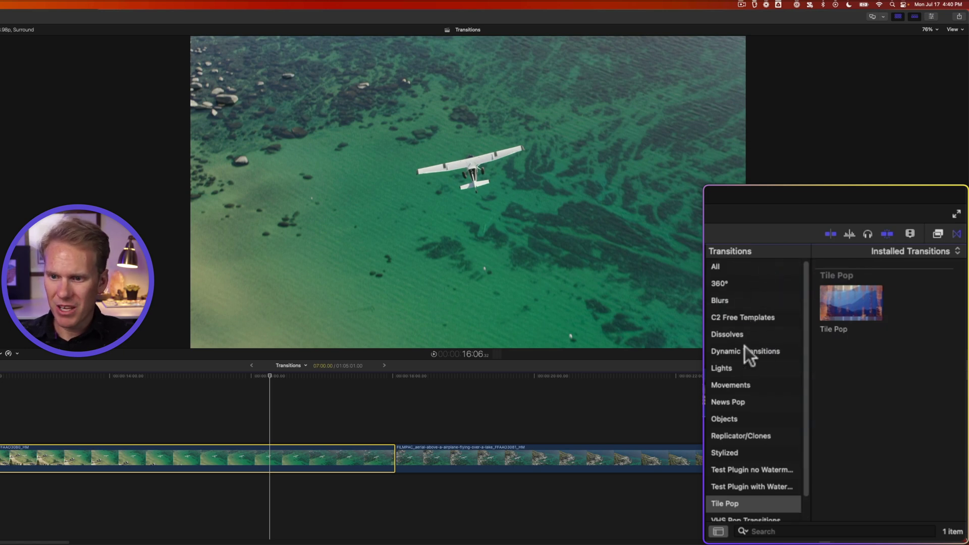
pyautogui.click(745, 335)
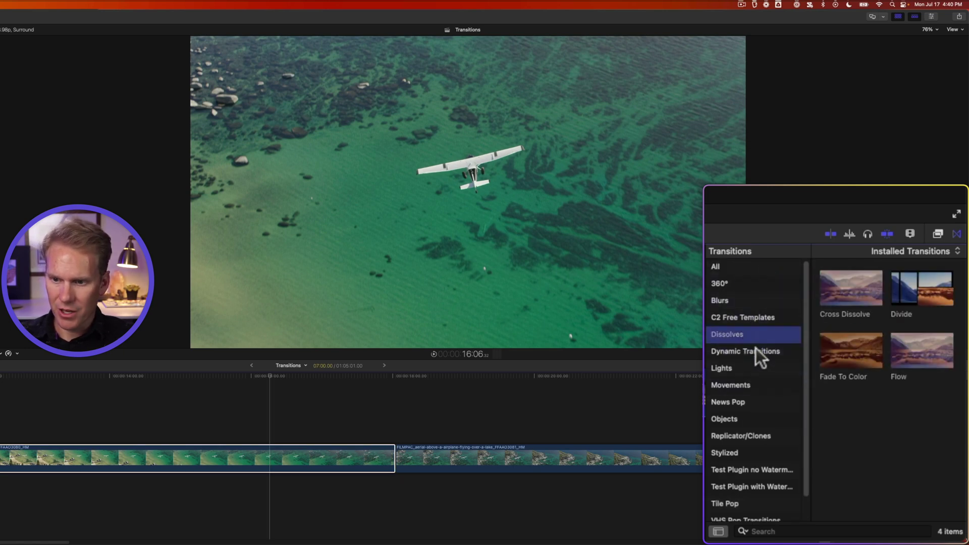
pyautogui.click(756, 349)
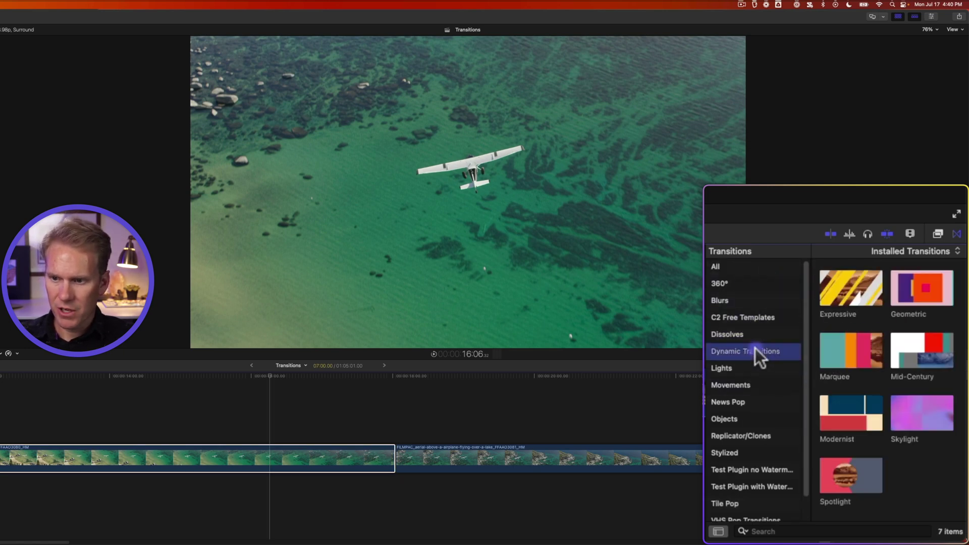
pyautogui.click(747, 385)
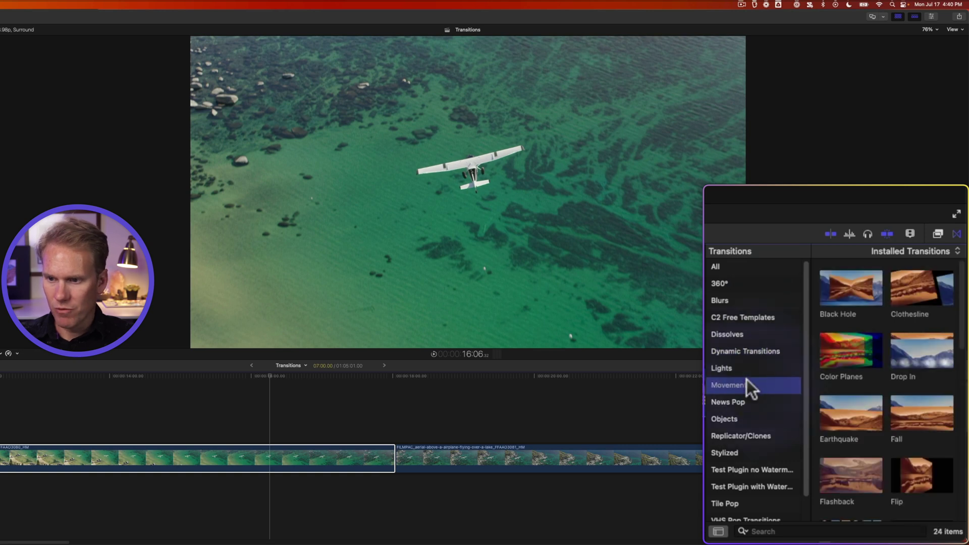
pyautogui.click(718, 532)
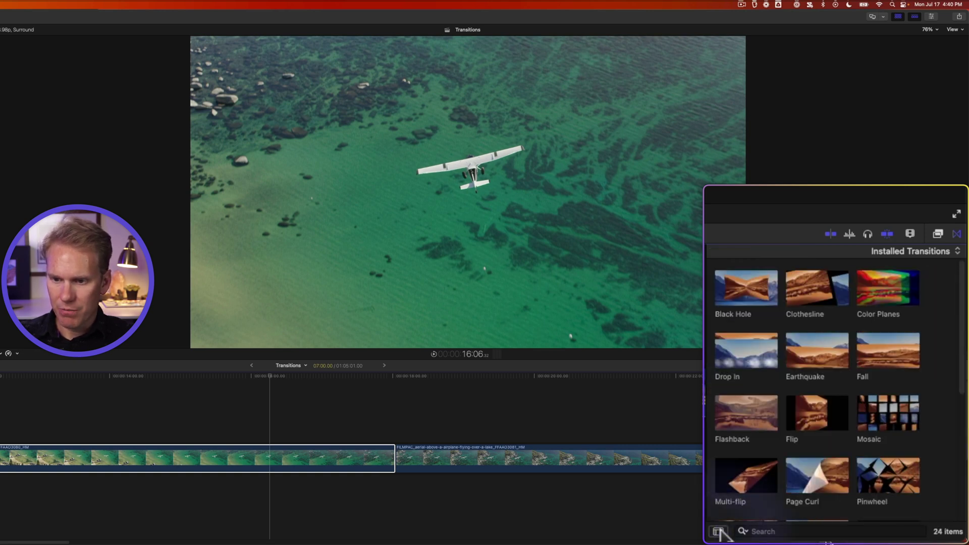
pyautogui.click(718, 532)
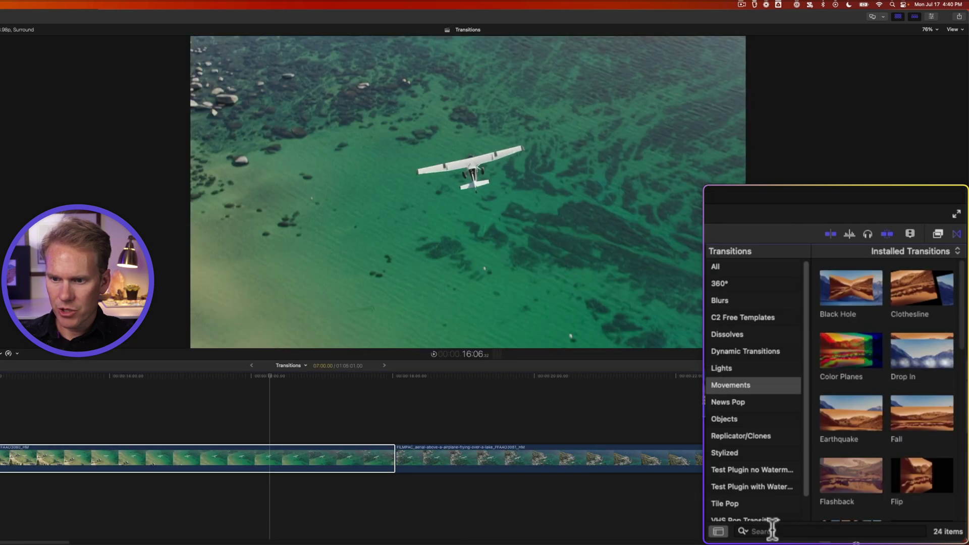
pyautogui.click(773, 530)
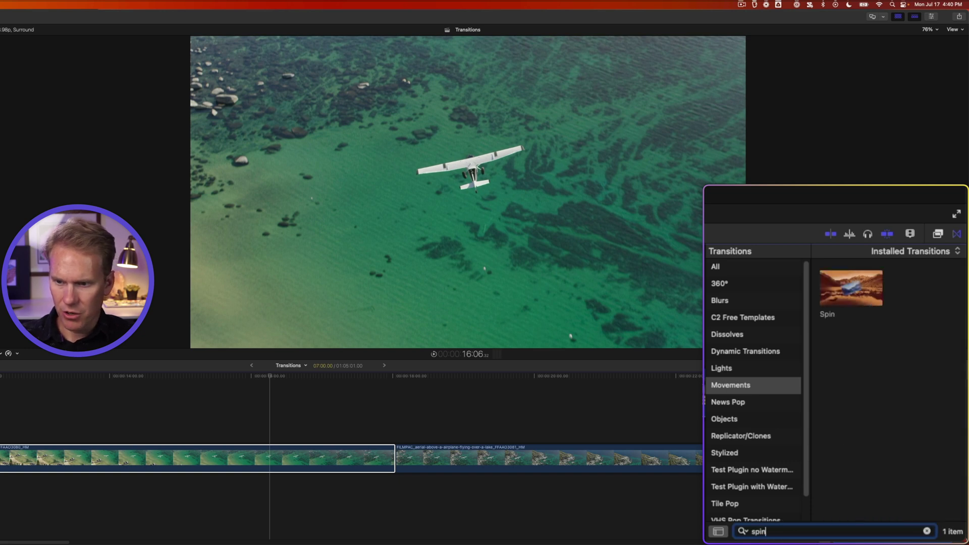
pyautogui.click(781, 387)
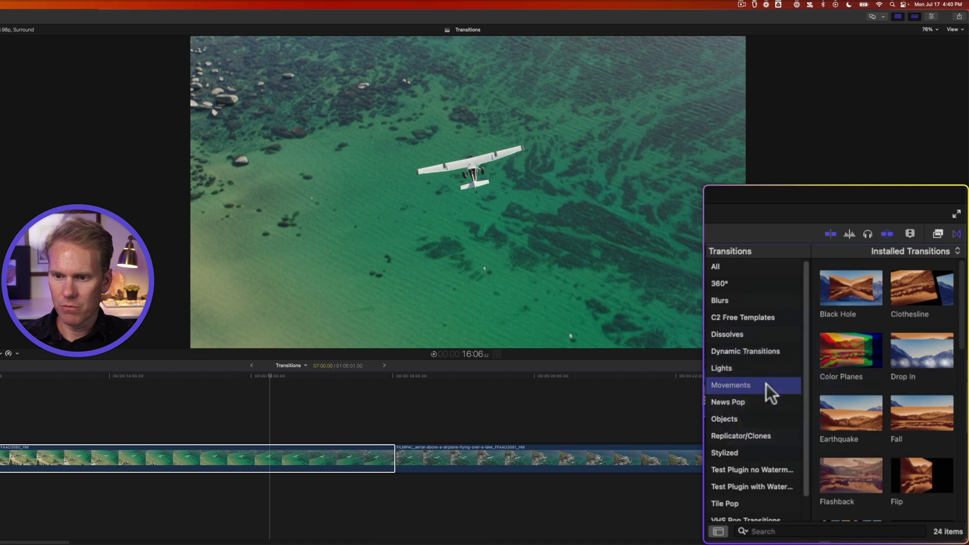
# - Show all 142 transitions, search 'spin' and clear it, then enlarge the browser
pyautogui.click(729, 266)
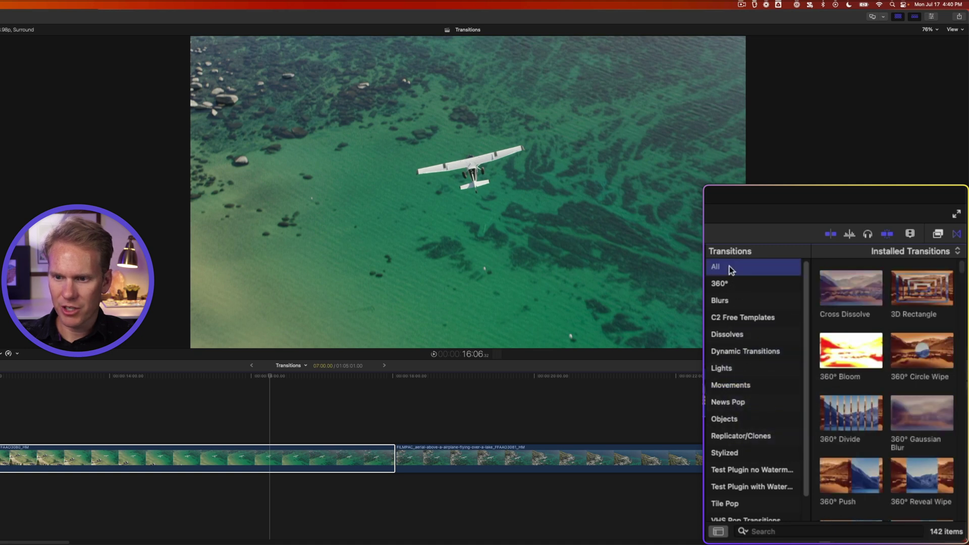
pyautogui.click(766, 530)
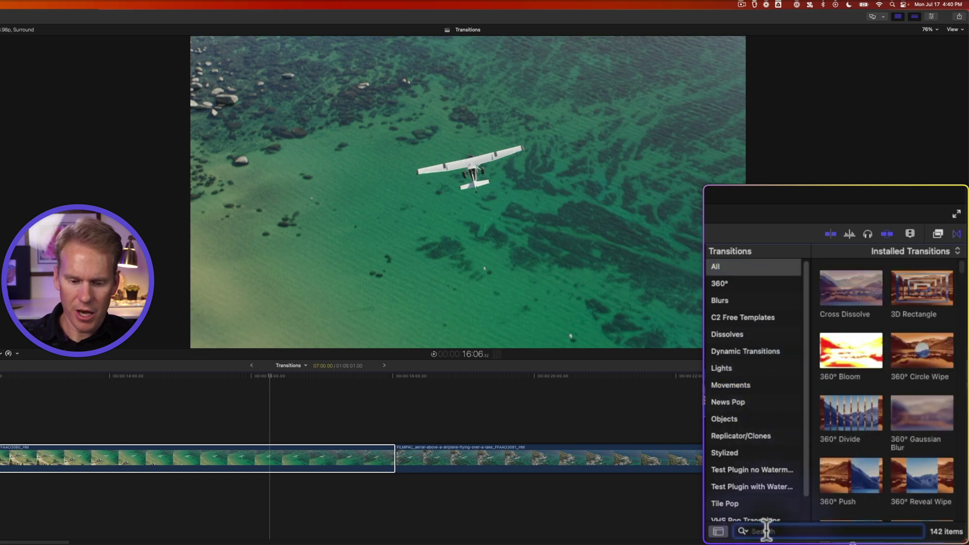
pyautogui.write('spin')
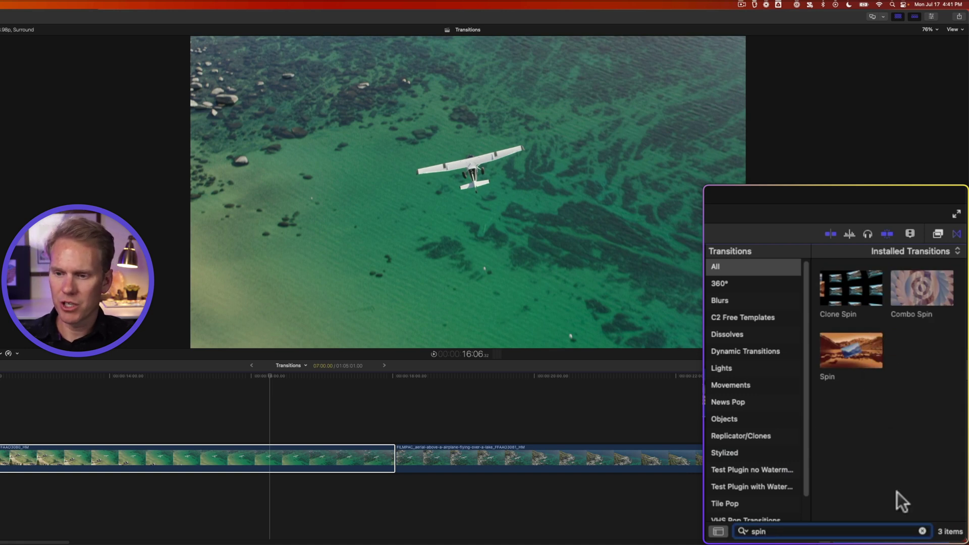
pyautogui.click(923, 532)
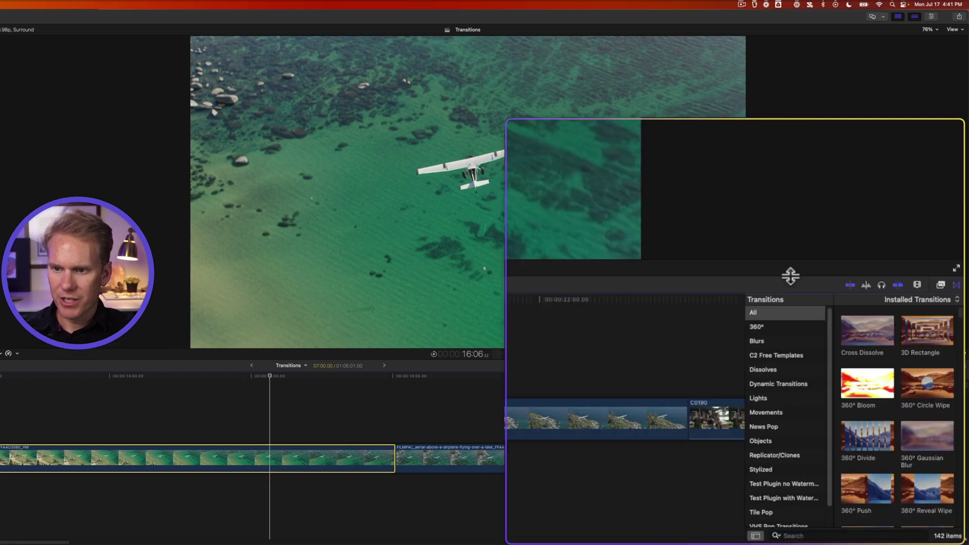
pyautogui.moveTo(789, 275)
pyautogui.mouseDown()
pyautogui.moveTo(785, 130)
pyautogui.moveTo(796, 278)
pyautogui.mouseUp()
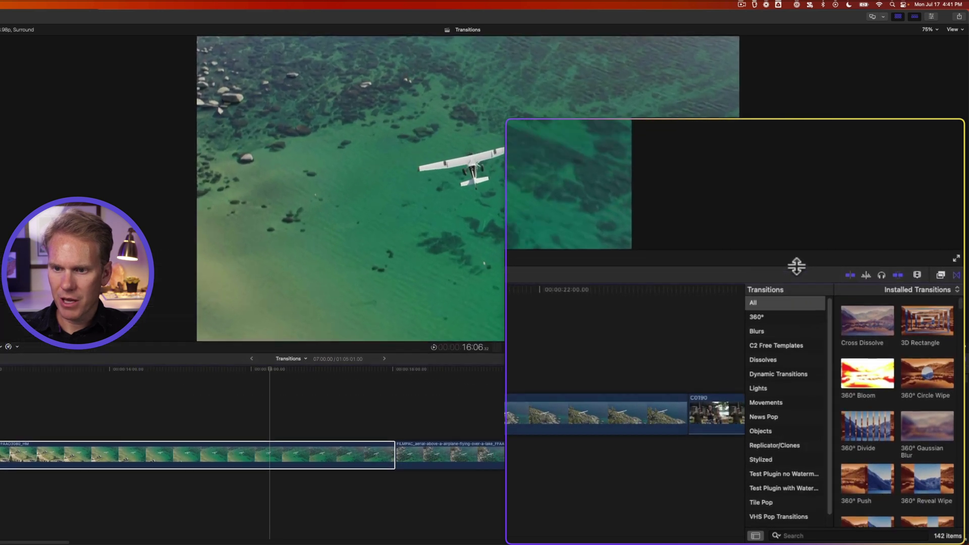
pyautogui.moveTo(745, 350); pyautogui.dragTo(528, 361)
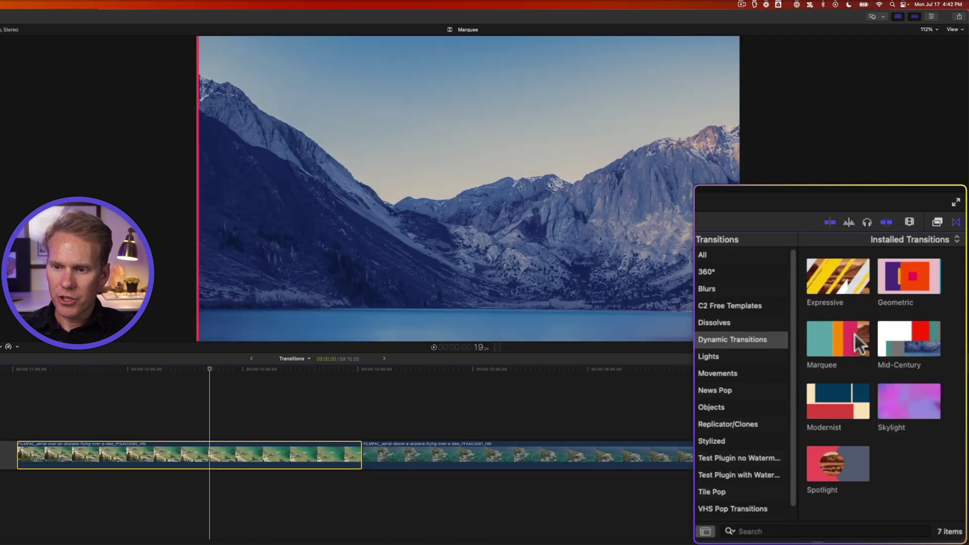
# - Add Marquee between the first two clips and on both ends of the second airplane clip
pyautogui.moveTo(840, 328); pyautogui.dragTo(283, 457)
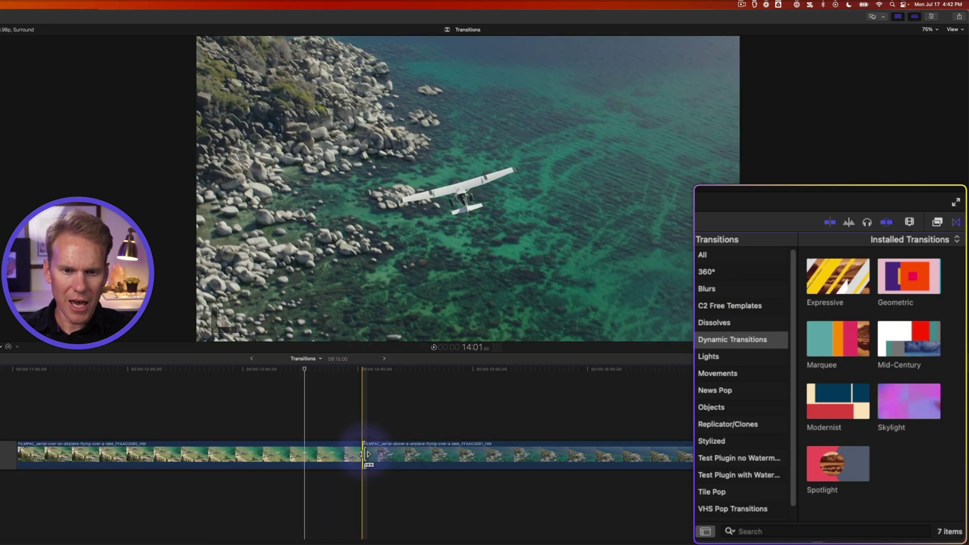
pyautogui.doubleClick(847, 344)
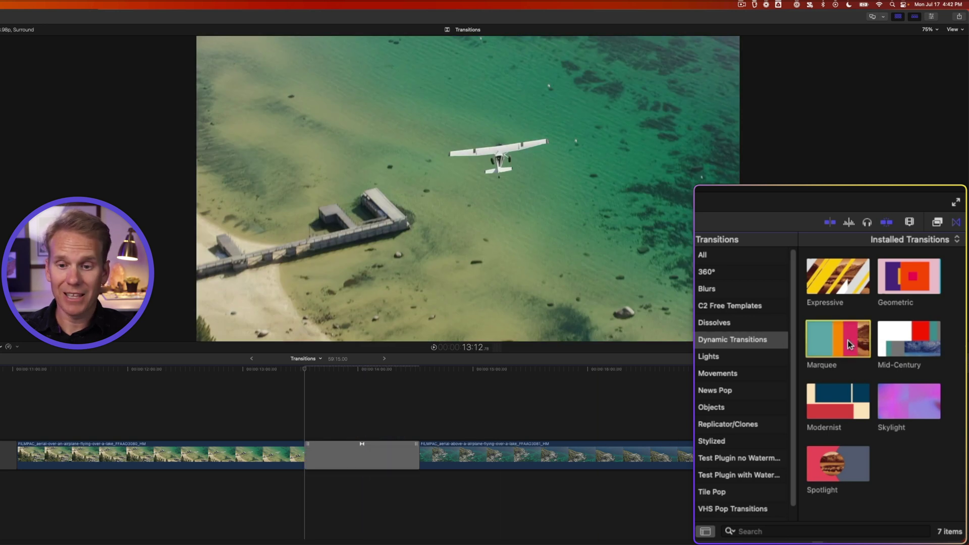
pyautogui.hscroll(3, 334, 461)
pyautogui.click(464, 406)
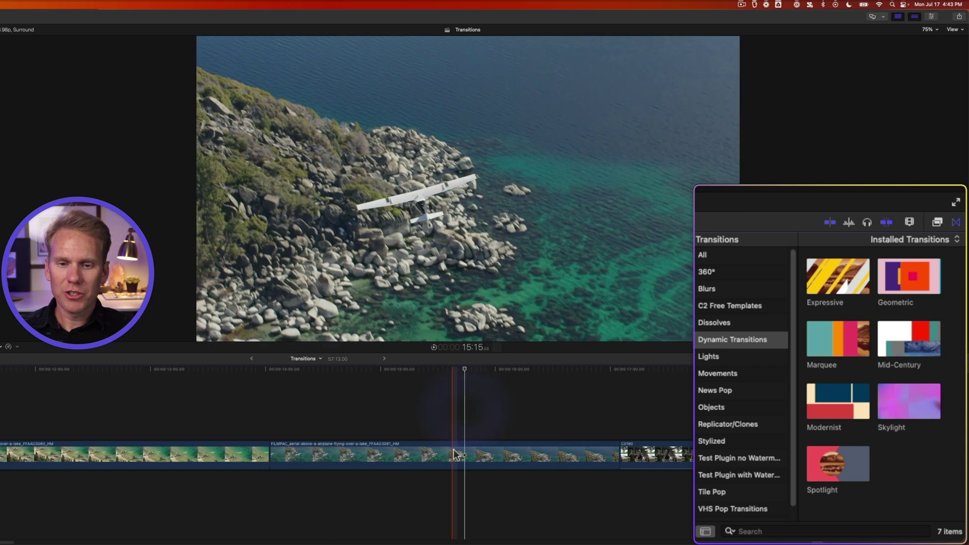
pyautogui.click(457, 454)
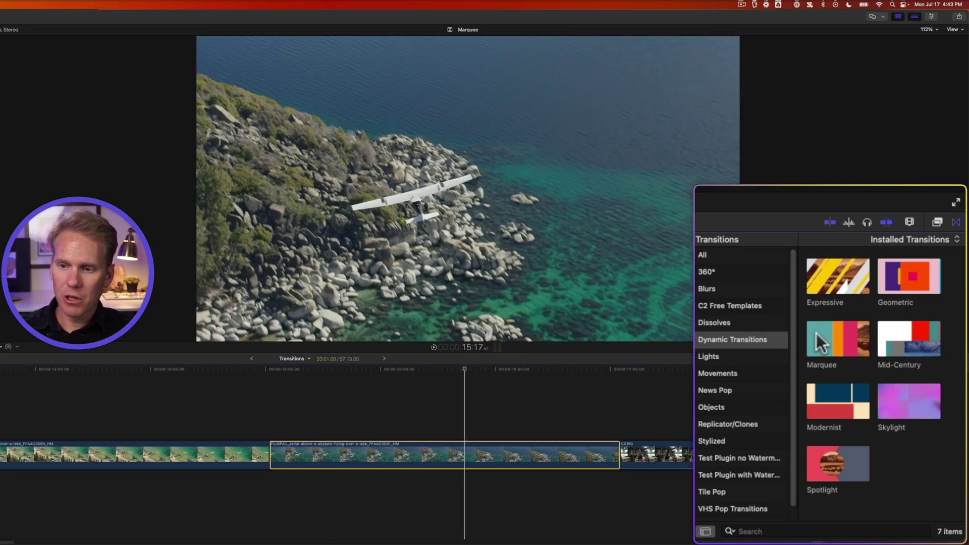
pyautogui.doubleClick(818, 338)
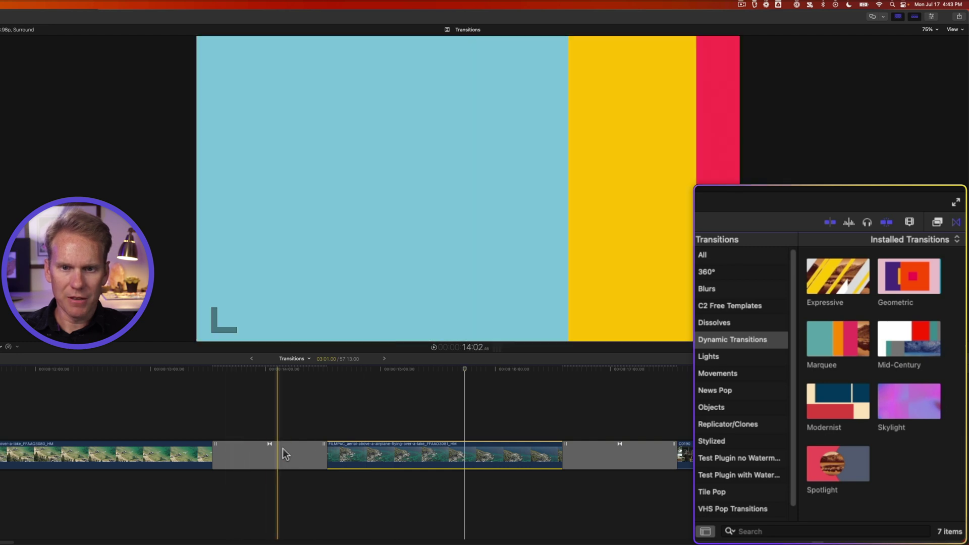
pyautogui.click(282, 448)
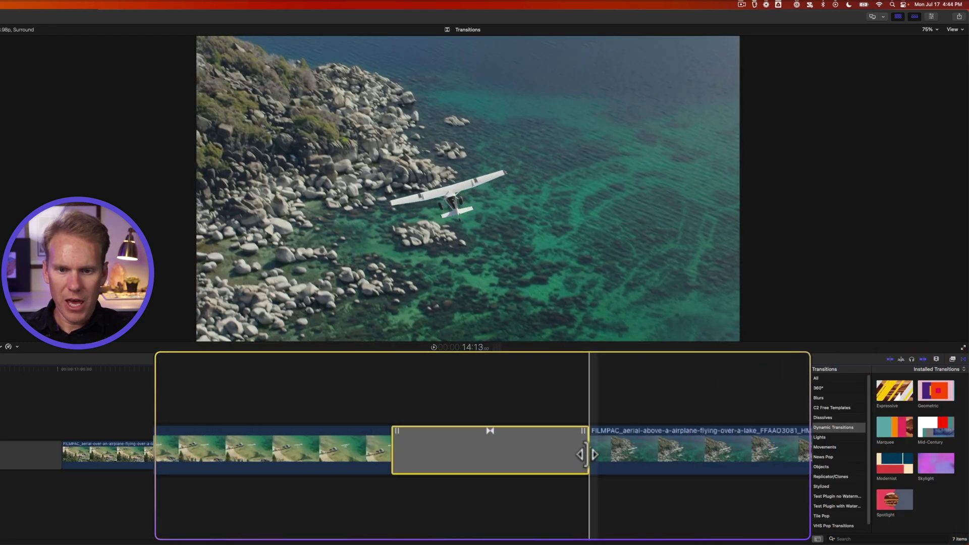
# - Roll the Marquee transition's left and right edit points, then bring up its duration entry
pyautogui.moveTo(401, 452); pyautogui.dragTo(234, 455)
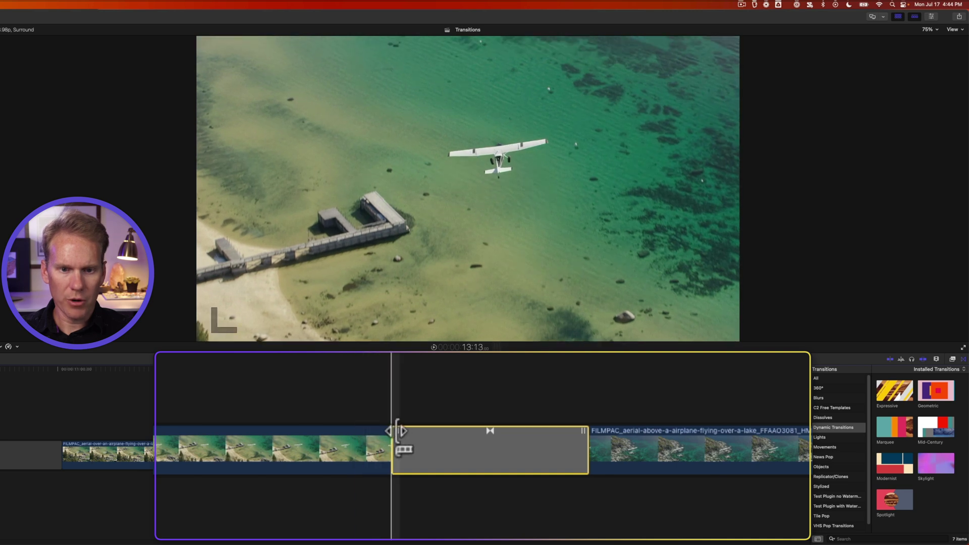
pyautogui.moveTo(395, 434); pyautogui.dragTo(651, 433)
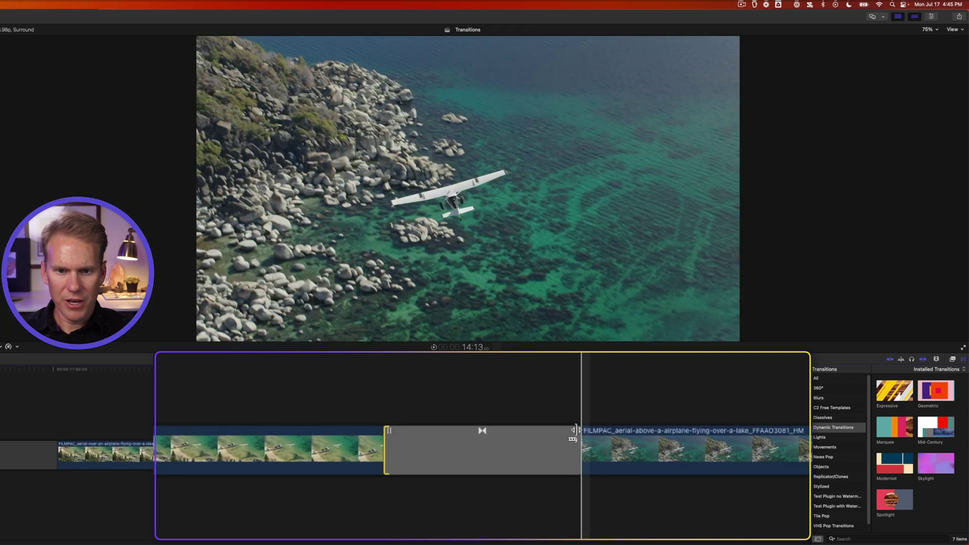
pyautogui.click(576, 430)
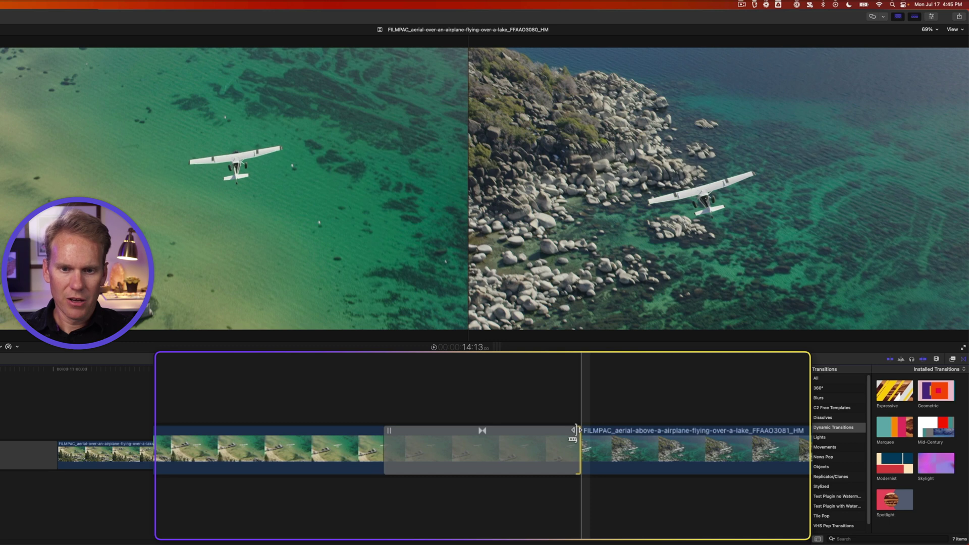
pyautogui.moveTo(576, 429); pyautogui.dragTo(493, 454)
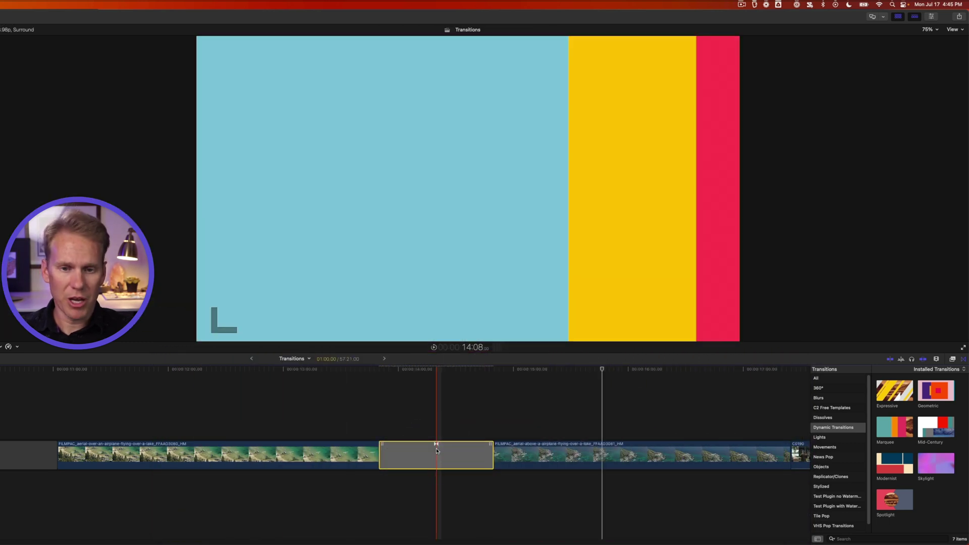
pyautogui.hotkey('ctrl', 'd')
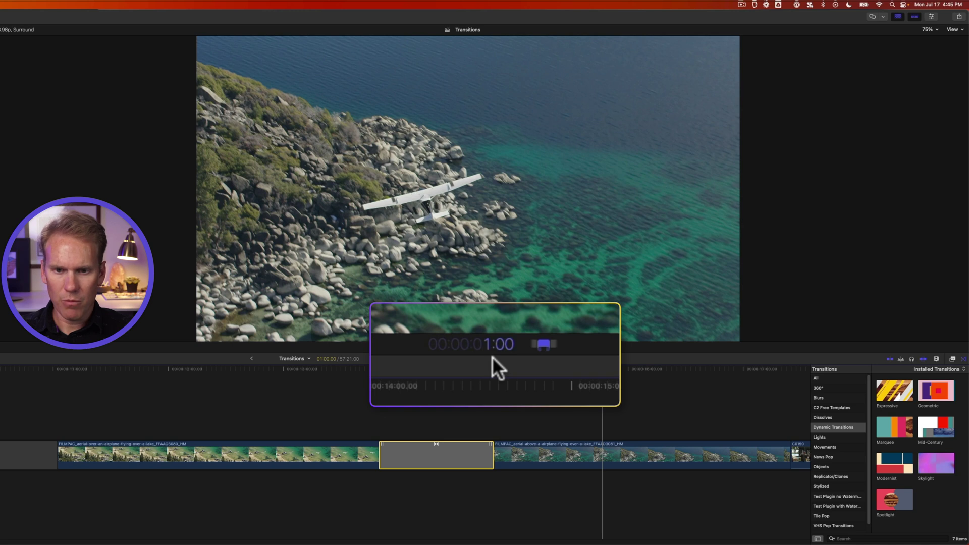
# - Set the Marquee transition to 2 seconds (200), play it, then undo back to 1 second
pyautogui.write('200')
pyautogui.press('Return')
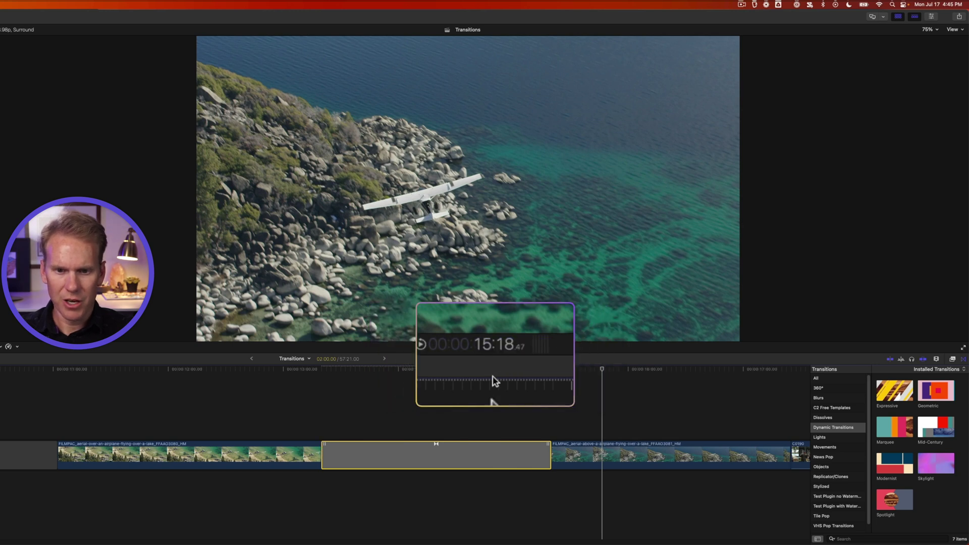
pyautogui.press('space')
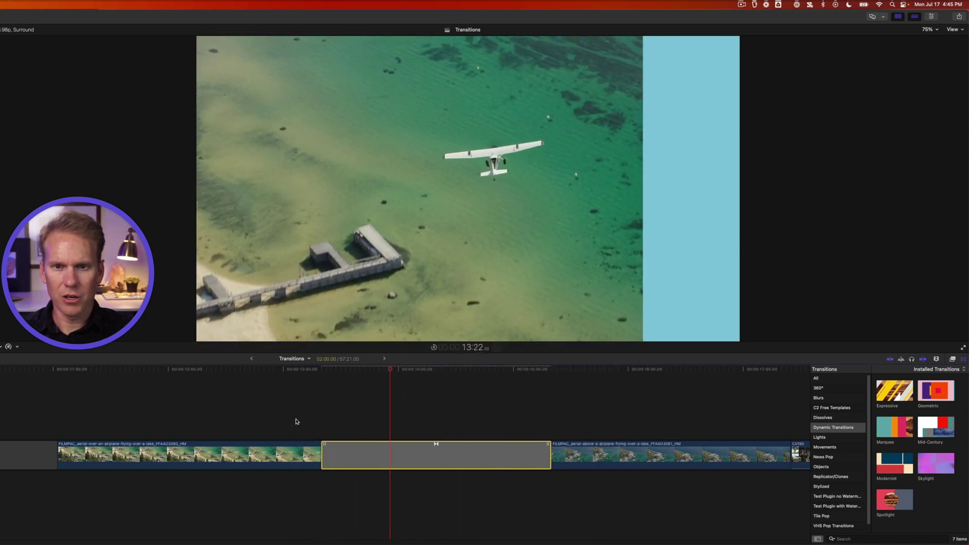
pyautogui.press('super+z')
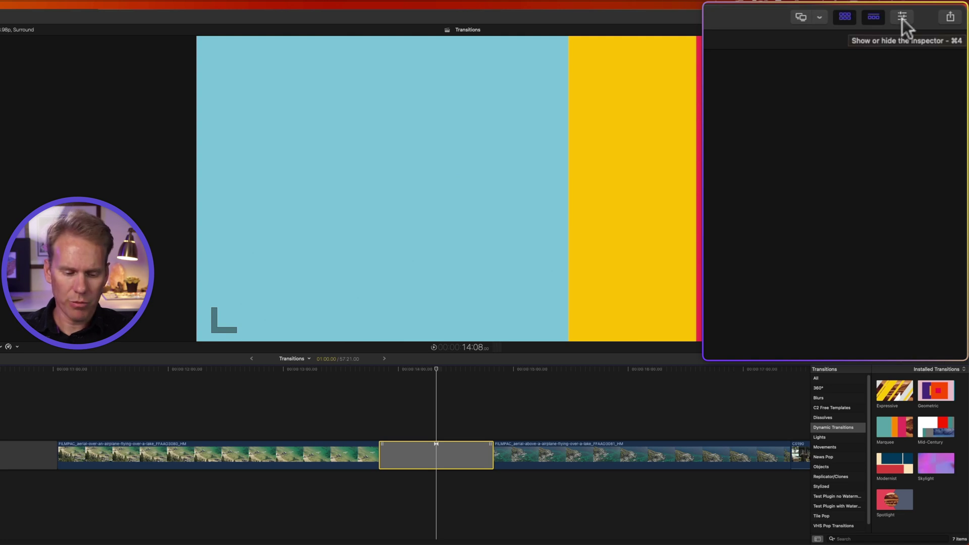
# - In the Inspector, set Marquee's Custom Color 1 to purple and Custom Color 2 to blue-violet
pyautogui.press('super+4')
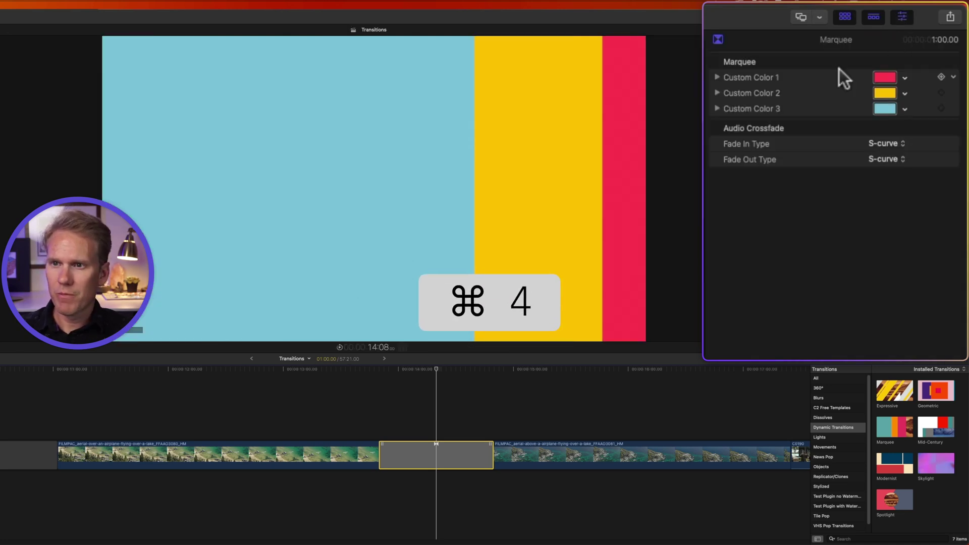
pyautogui.click(885, 78)
pyautogui.click(605, 335)
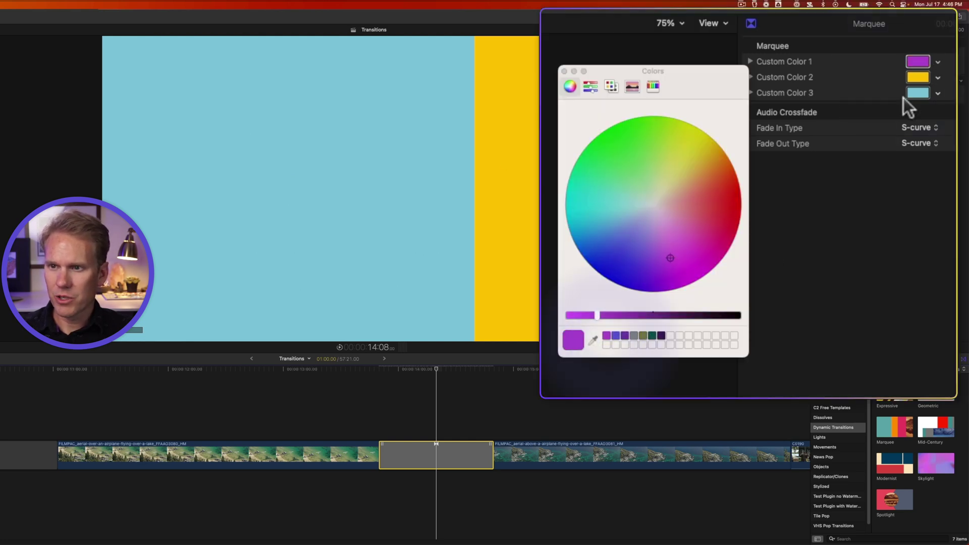
pyautogui.click(918, 78)
pyautogui.click(616, 335)
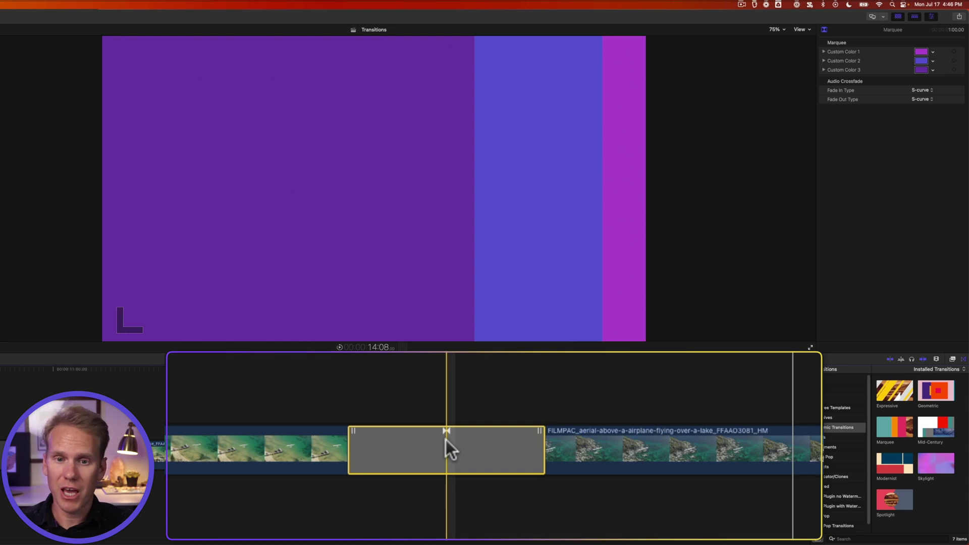
pyautogui.doubleClick(445, 447)
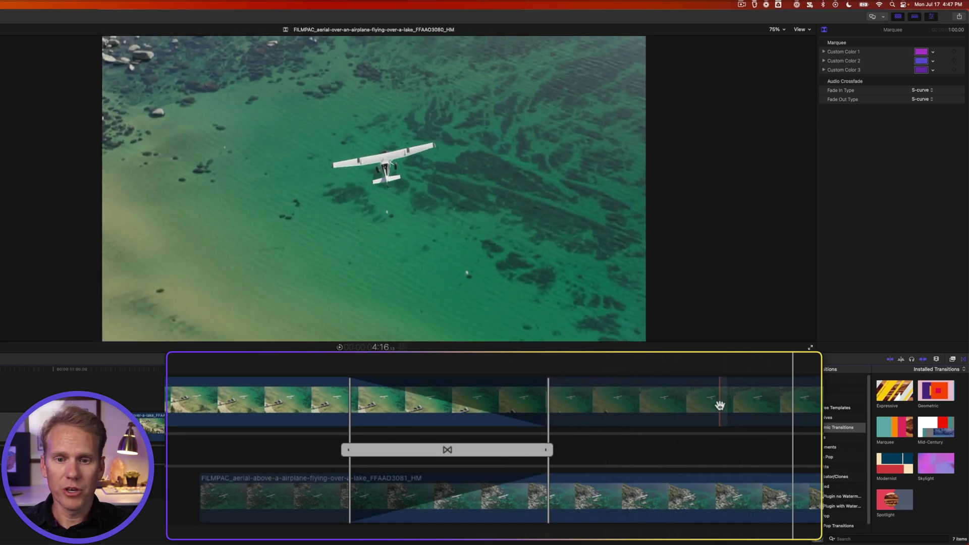
# - In the precision editor, slide the transition across the edit and slip the upper plane clip's footage
pyautogui.moveTo(467, 451); pyautogui.dragTo(692, 450)
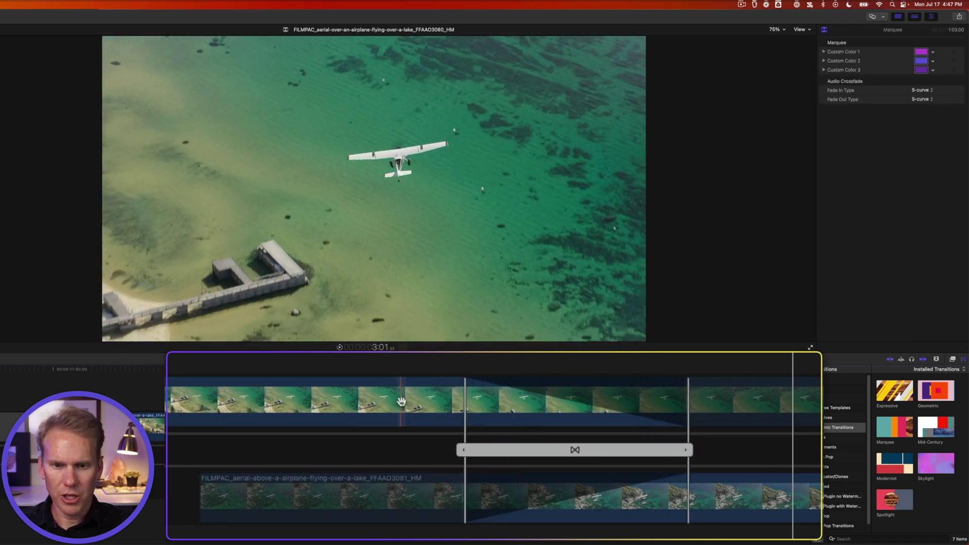
pyautogui.moveTo(401, 401); pyautogui.dragTo(212, 394)
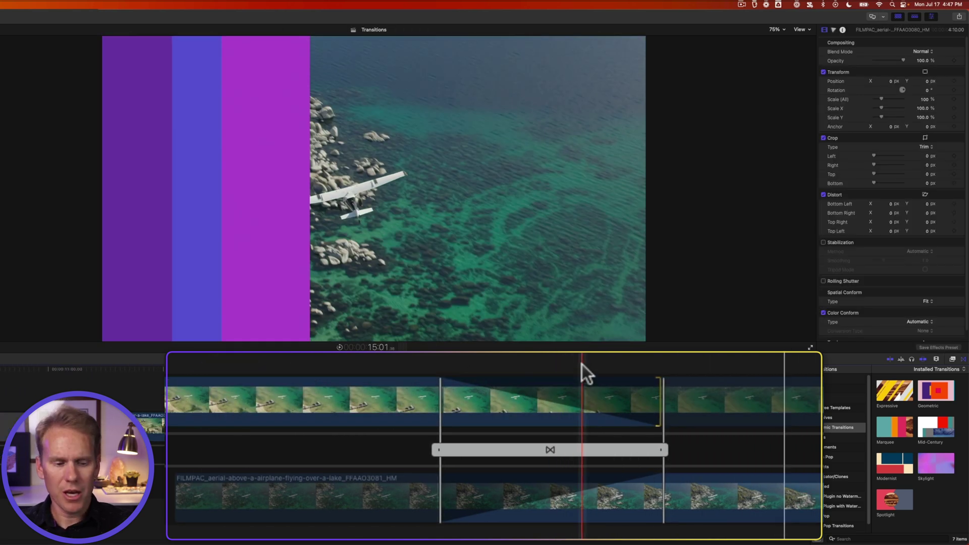
# - Undo the precision edits and re-add Marquee on the plane-clip cut, letting the media overlap
pyautogui.press('super+z')
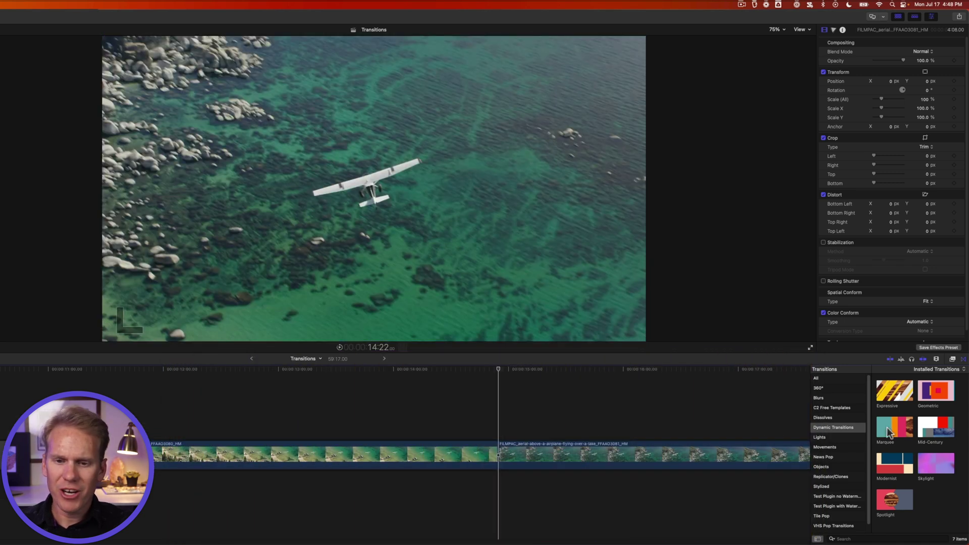
pyautogui.moveTo(886, 427); pyautogui.dragTo(495, 451)
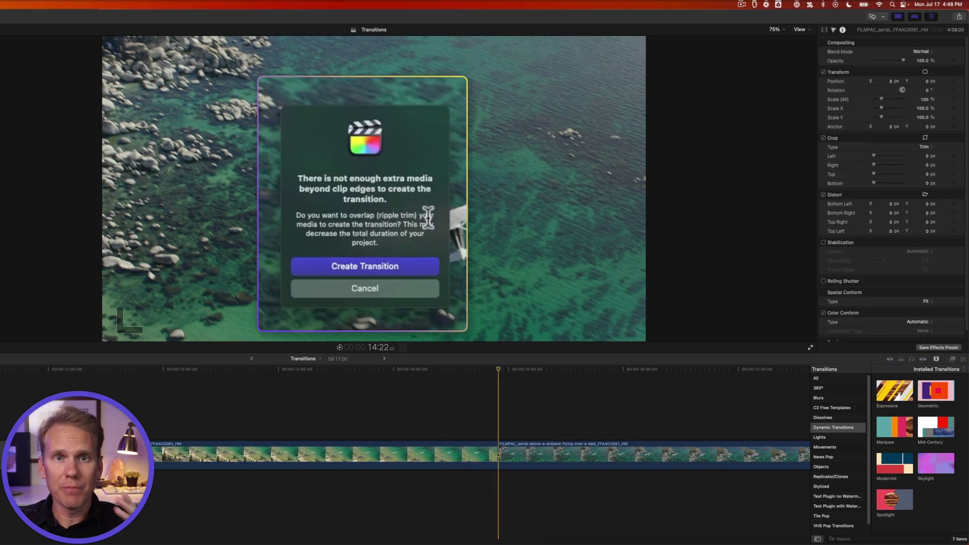
pyautogui.click(390, 289)
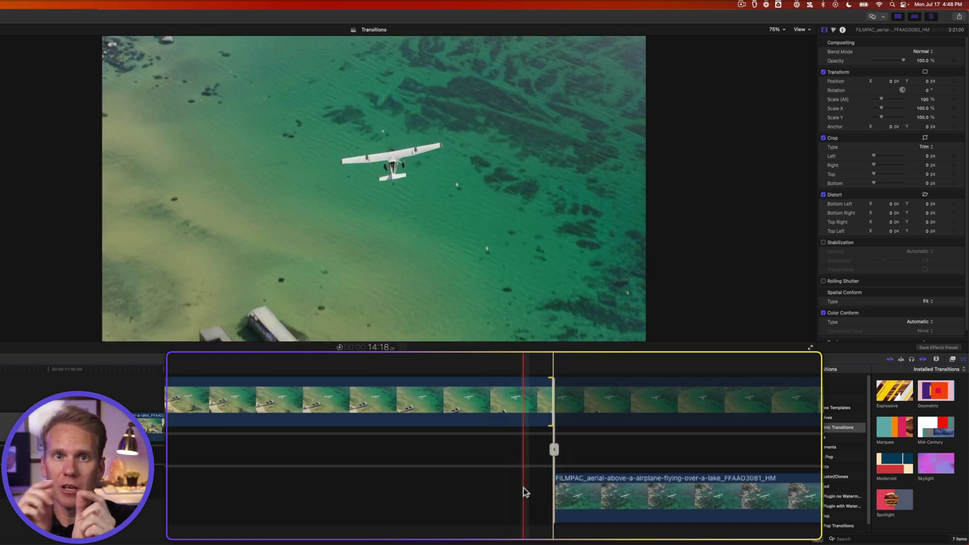
pyautogui.moveTo(656, 492); pyautogui.dragTo(513, 487)
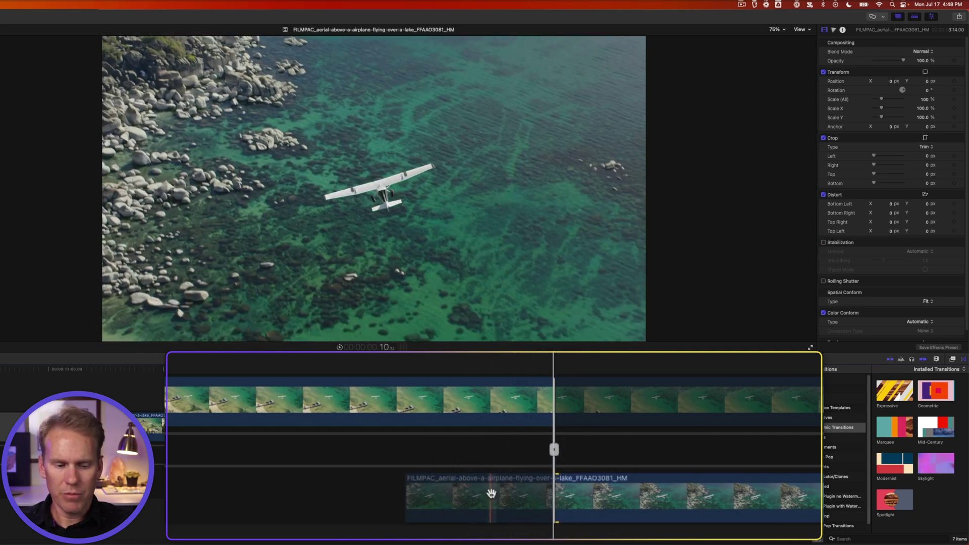
pyautogui.moveTo(894, 426); pyautogui.dragTo(550, 443)
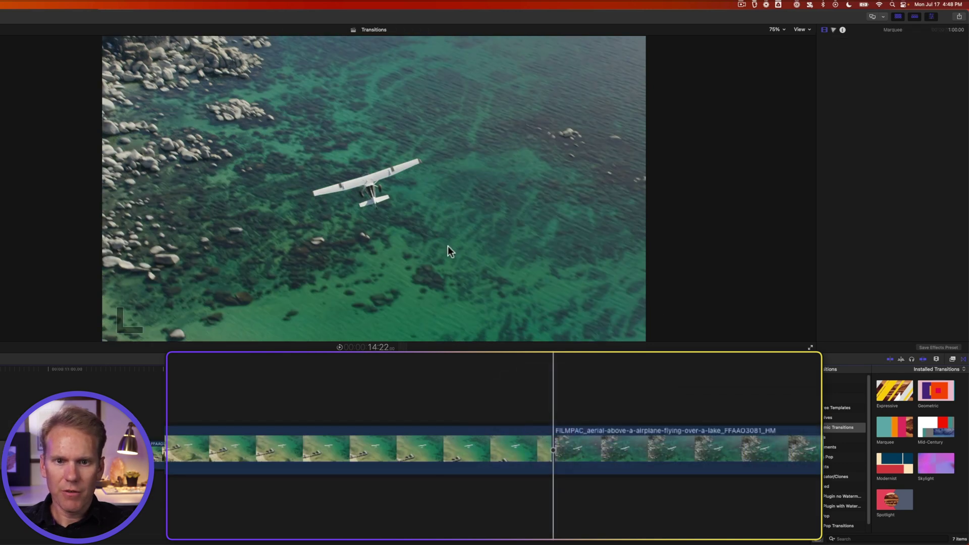
pyautogui.press('super+t')
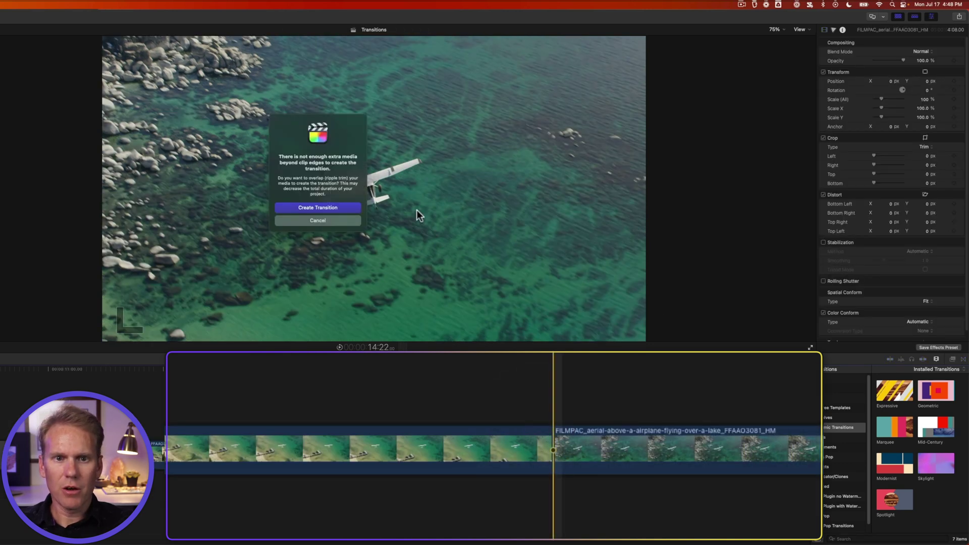
pyautogui.click(343, 209)
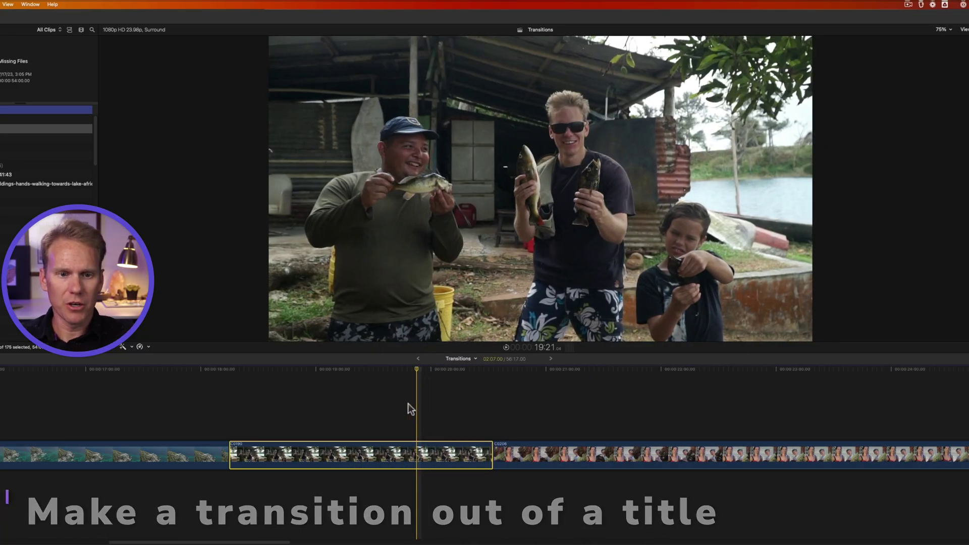
# - Play past the edit, then place the Dynamic Titles Bumper title above the clips spanning the cut
pyautogui.press('space')
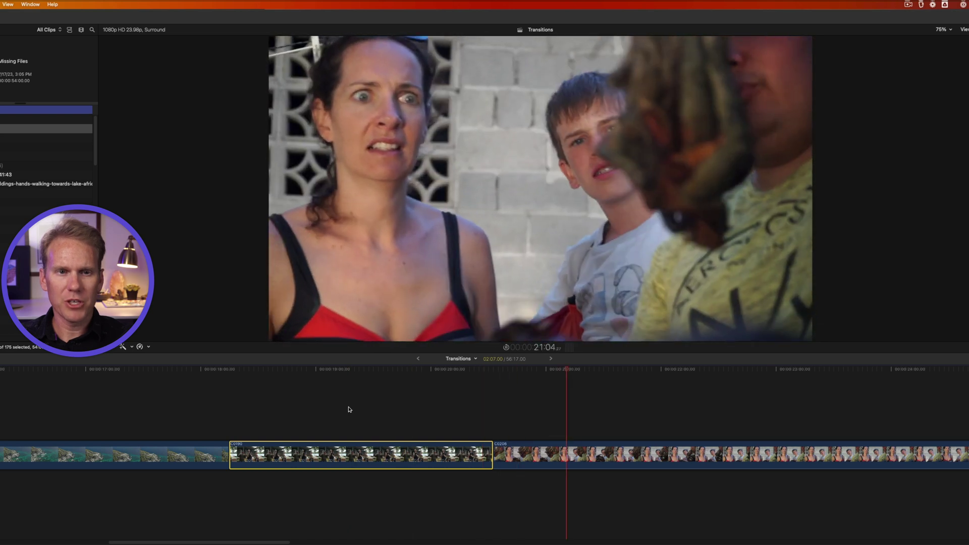
pyautogui.press('space')
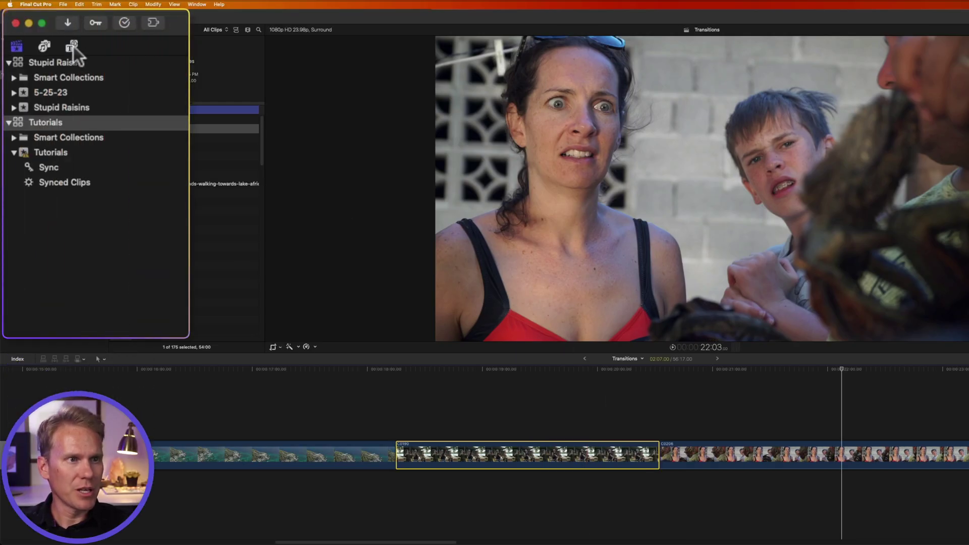
pyautogui.click(72, 45)
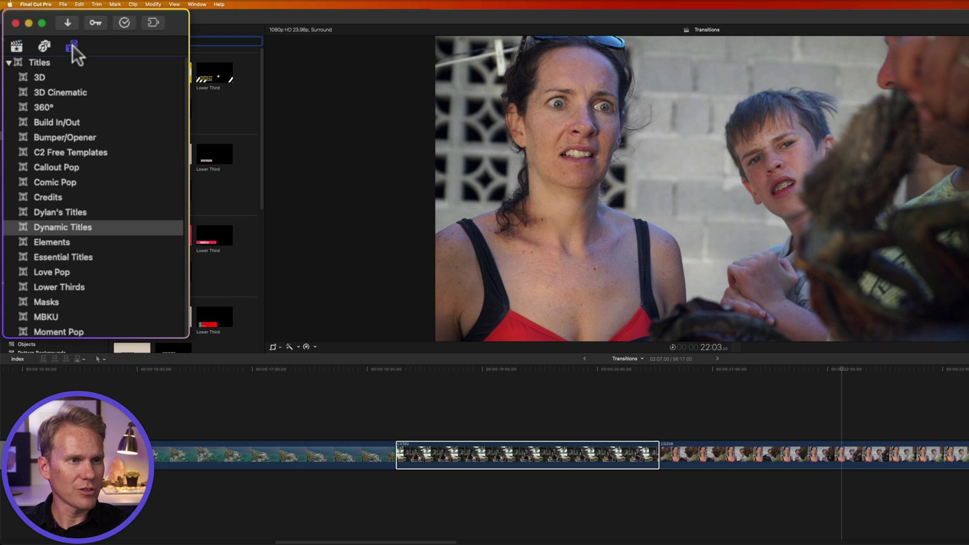
pyautogui.click(110, 223)
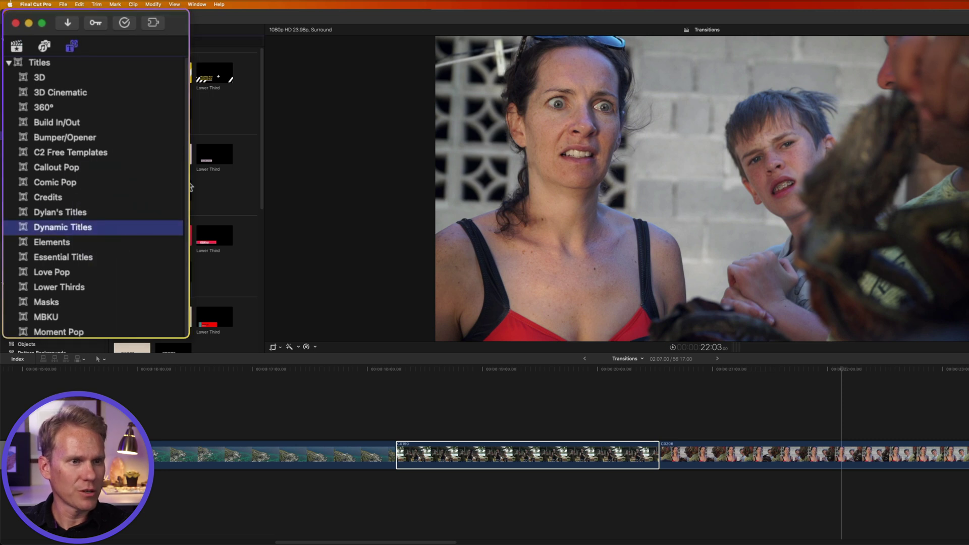
pyautogui.moveTo(117, 211); pyautogui.dragTo(671, 435)
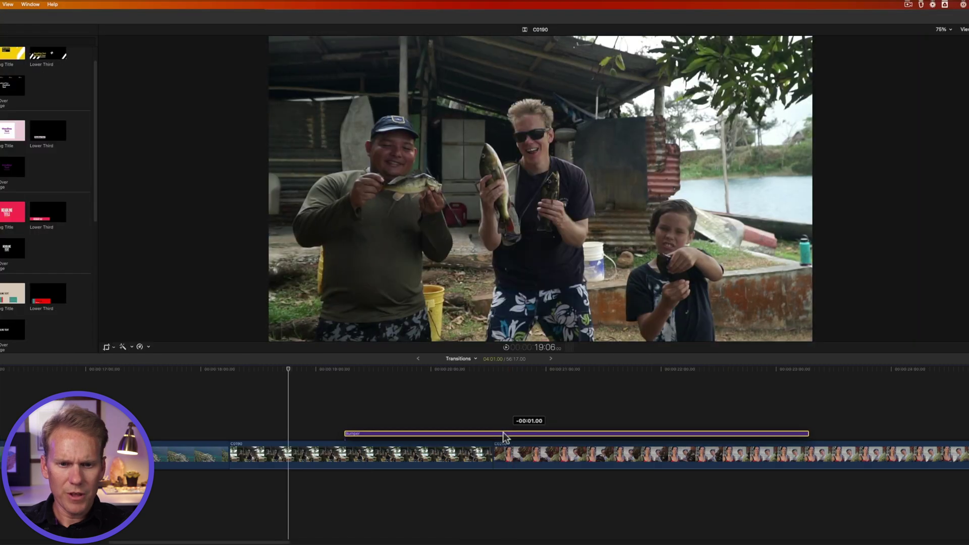
pyautogui.moveTo(503, 435)
pyautogui.mouseDown()
pyautogui.moveTo(470, 435)
pyautogui.moveTo(490, 440)
pyautogui.moveTo(502, 423)
pyautogui.moveTo(492, 435)
pyautogui.mouseUp()
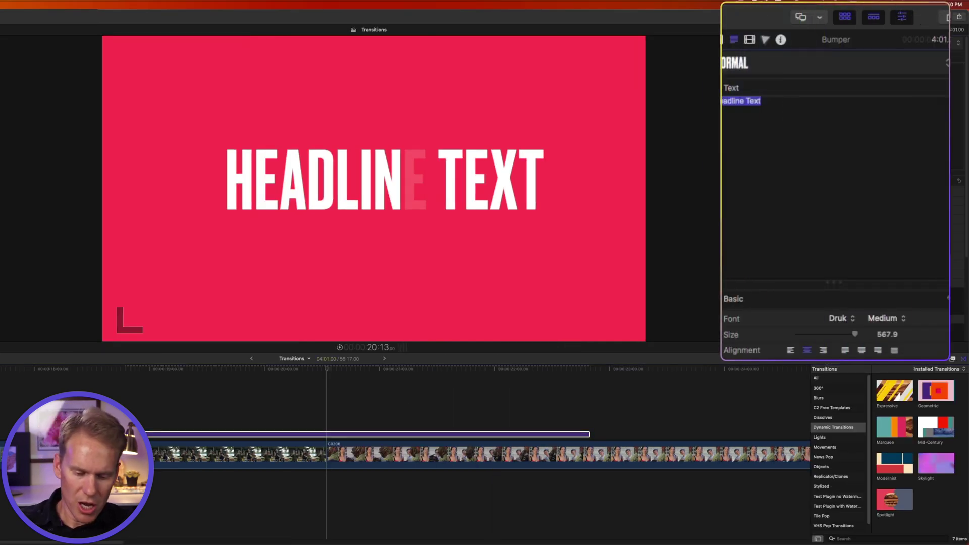
# - Change the title text to 'SMOKED IGUANA!', set its custom colours to purple, and play it
pyautogui.write('SMOKED IGUANA!')
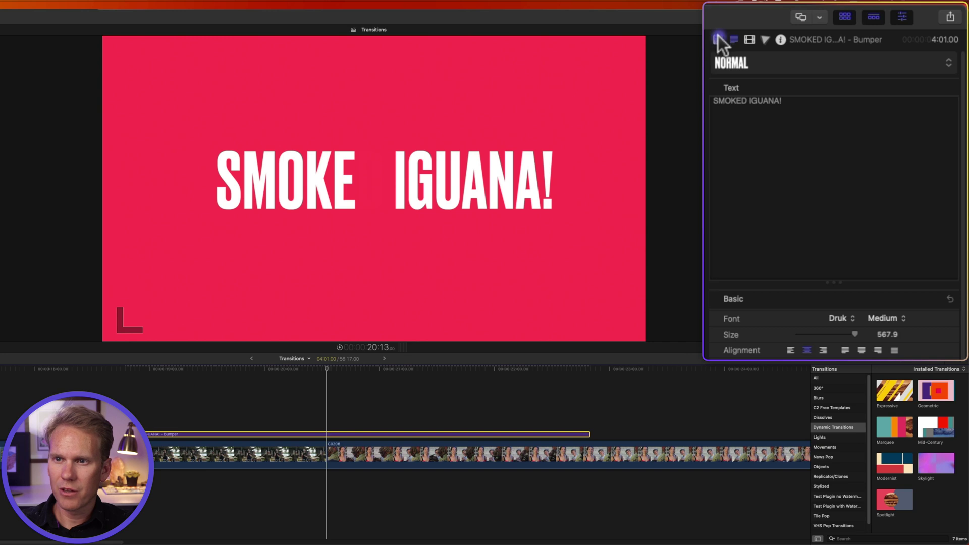
pyautogui.click(718, 40)
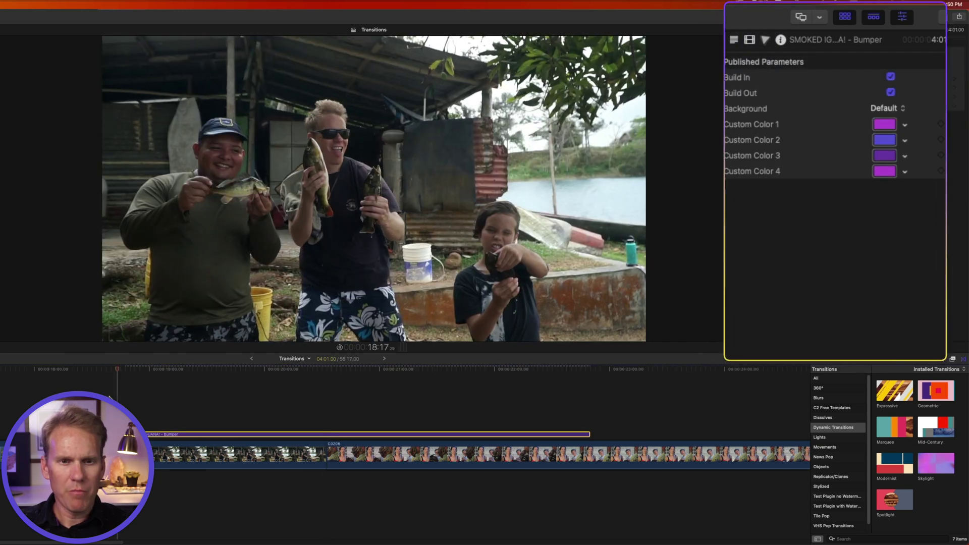
pyautogui.press('space')
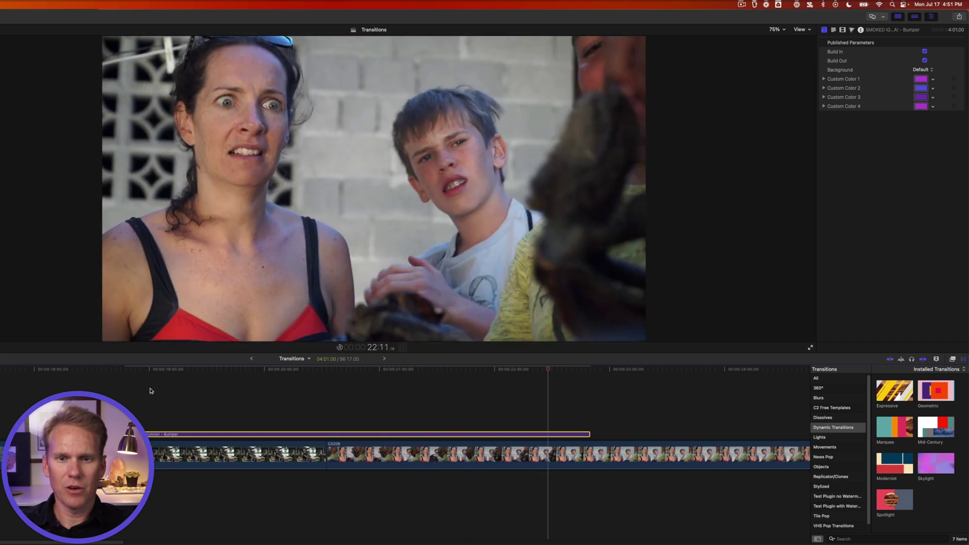
# - Stop playback and jump back to the purple title at 20:13
pyautogui.press('space')
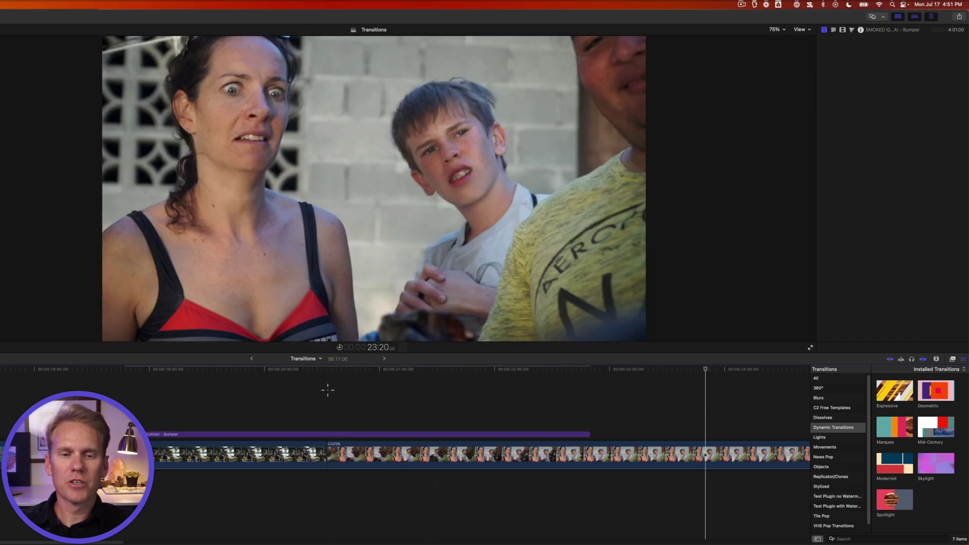
pyautogui.click(327, 388)
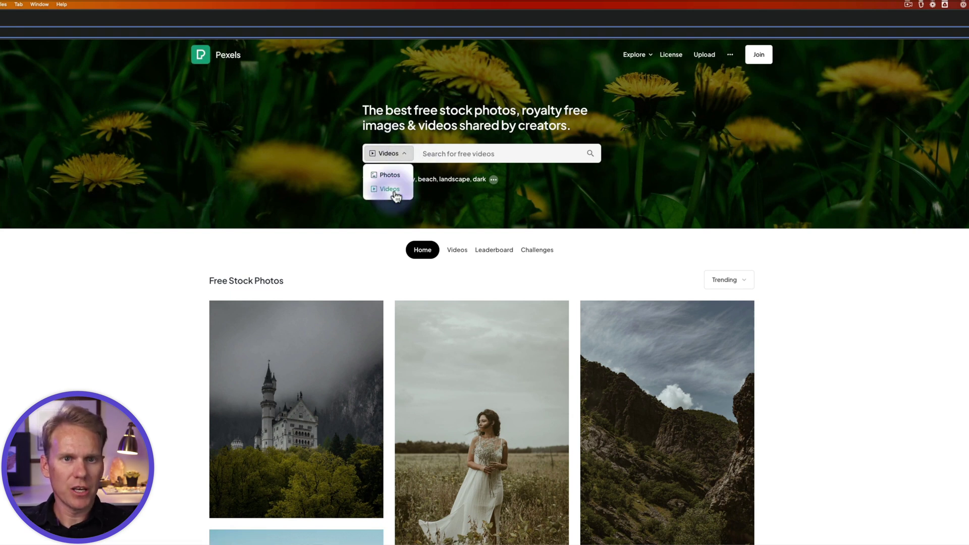
# - Search Pexels videos for 'light leaks' and free-download the Colorful Light Leaks clip
pyautogui.click(446, 152)
pyautogui.write('light leaks')
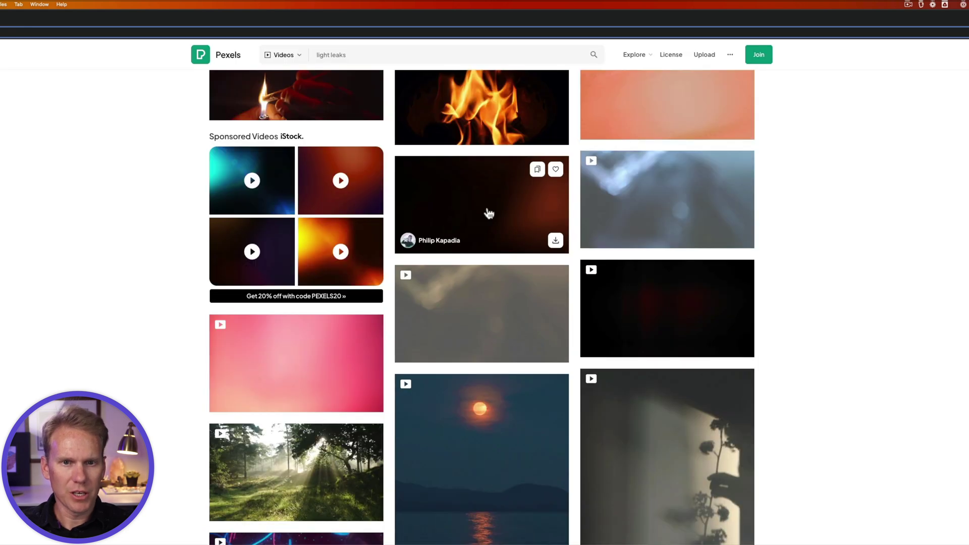
pyautogui.scroll(5, 676, 222)
pyautogui.scroll(-4, 664, 238)
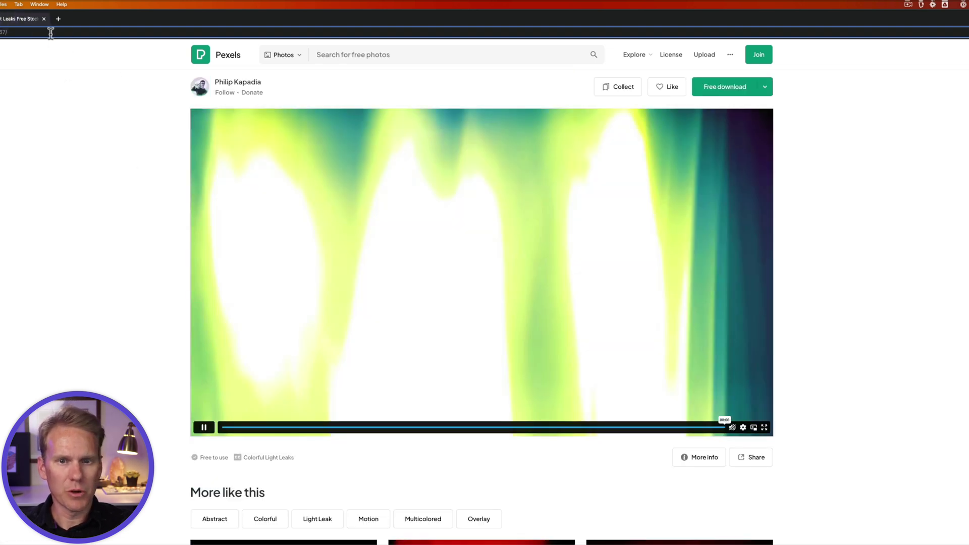
pyautogui.click(719, 90)
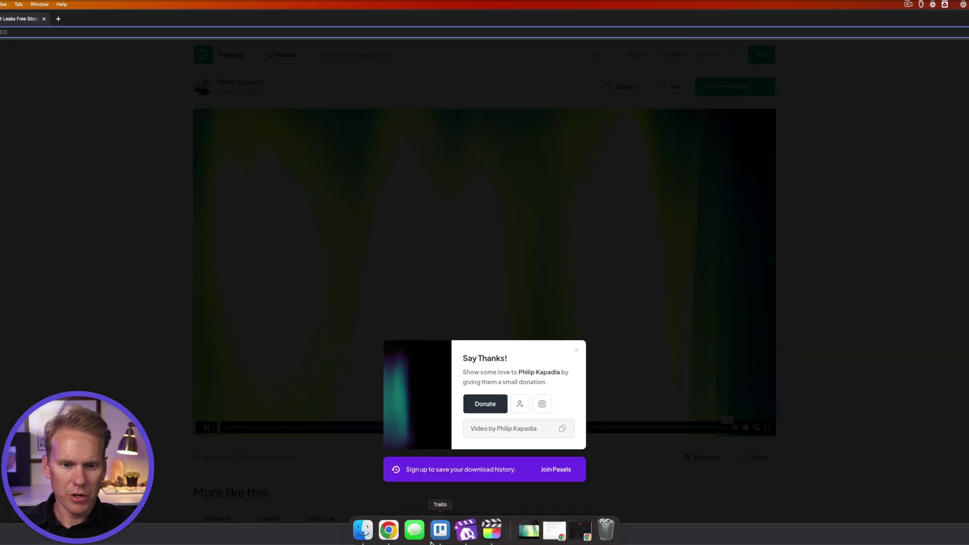
# - Connect the pexels light leak clip above the cut between the couple clips, nudged slightly later
pyautogui.click(492, 529)
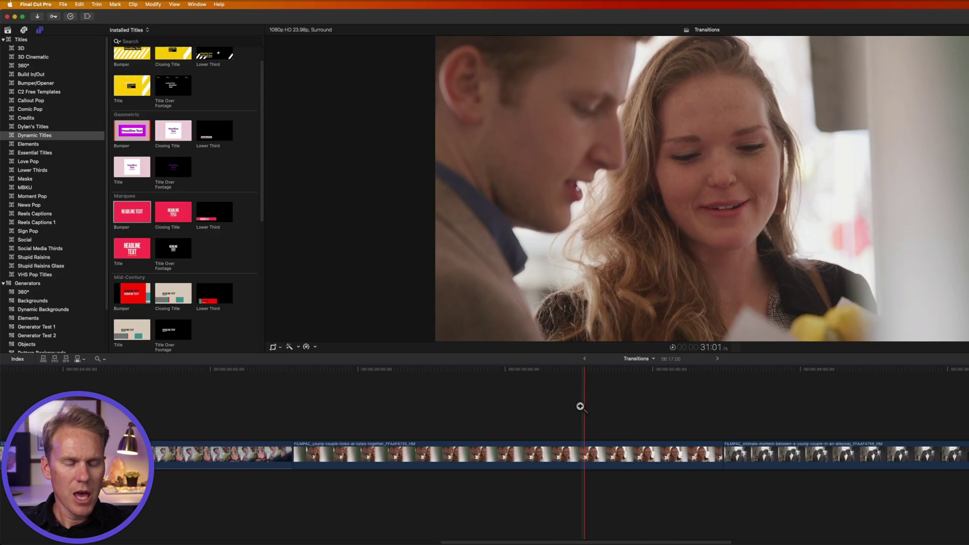
pyautogui.click(8, 30)
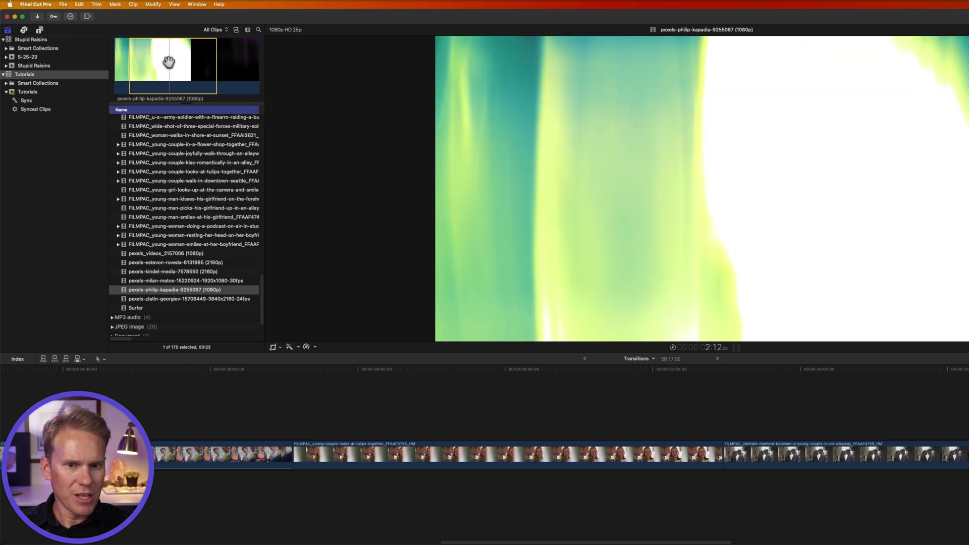
pyautogui.moveTo(169, 61); pyautogui.dragTo(592, 416)
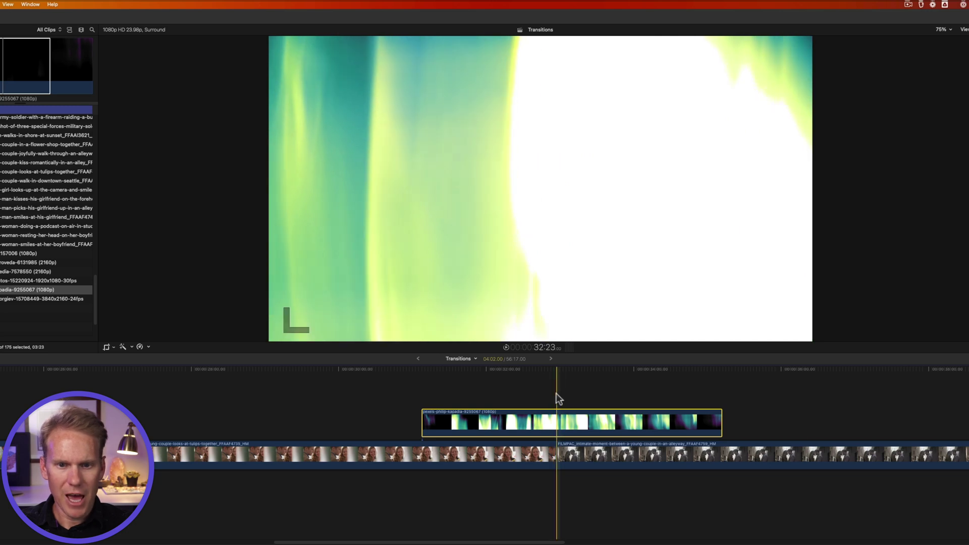
pyautogui.moveTo(558, 422)
pyautogui.mouseDown()
pyautogui.moveTo(582, 420)
pyautogui.moveTo(559, 407)
pyautogui.mouseUp()
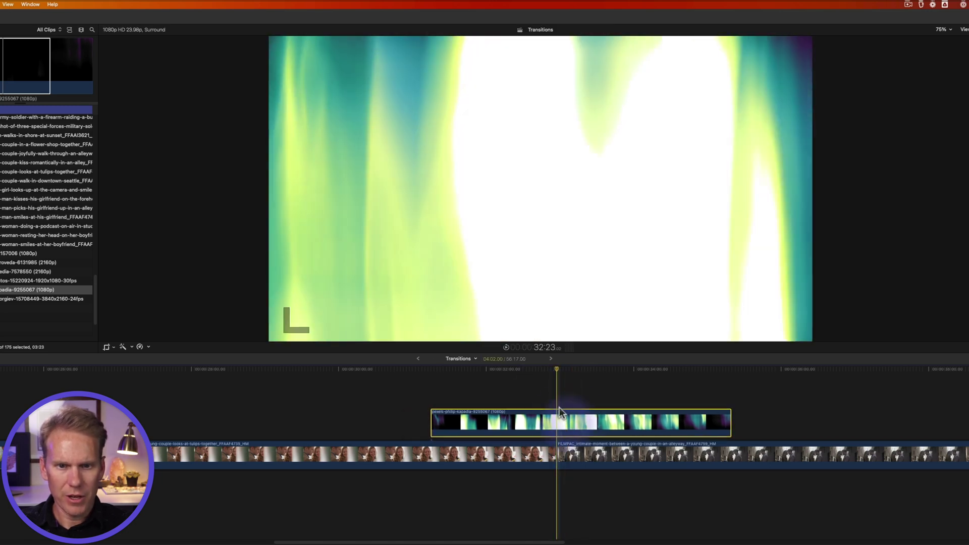
pyautogui.click(575, 454)
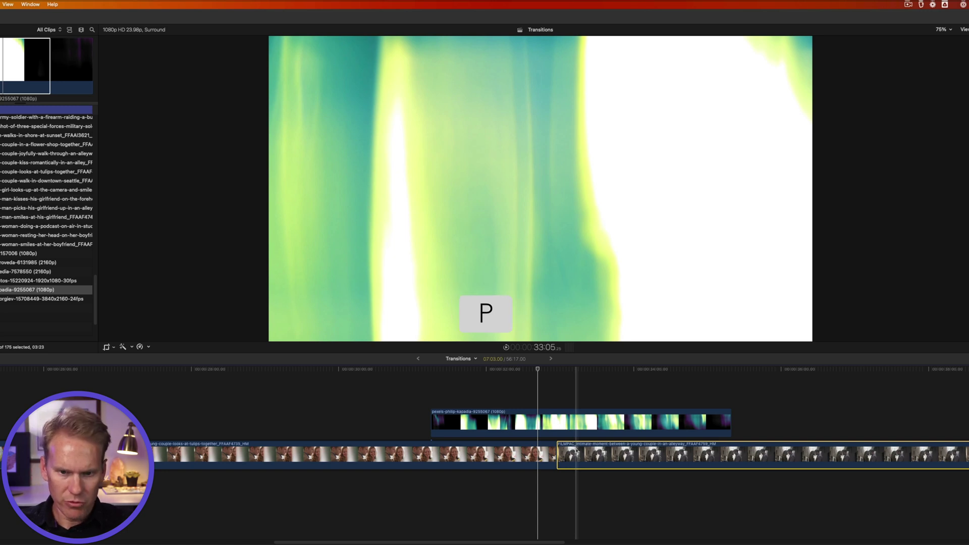
# - Move the alleyway clip off the storyline, expand the tulips clip's opacity curve, and preview the overlap
pyautogui.moveTo(575, 452); pyautogui.dragTo(561, 483)
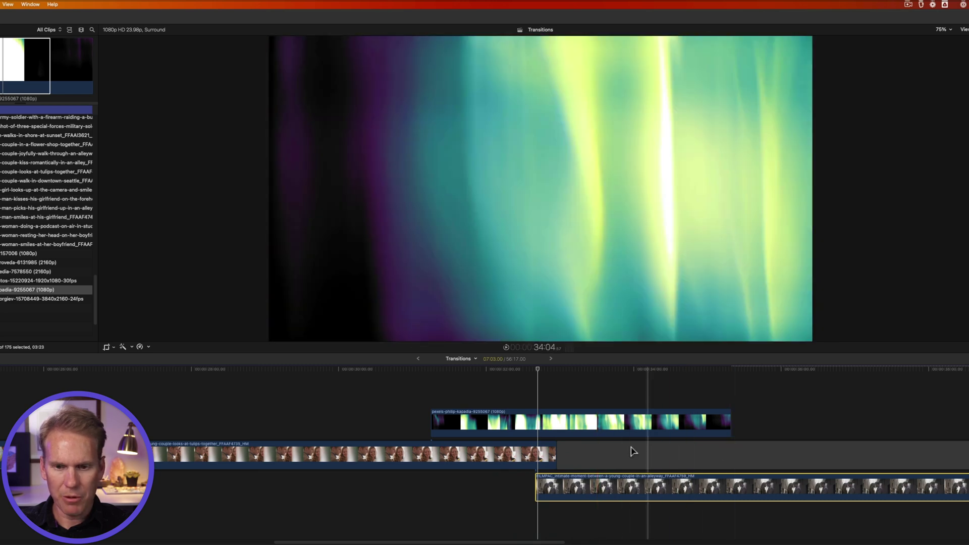
pyautogui.click(536, 454)
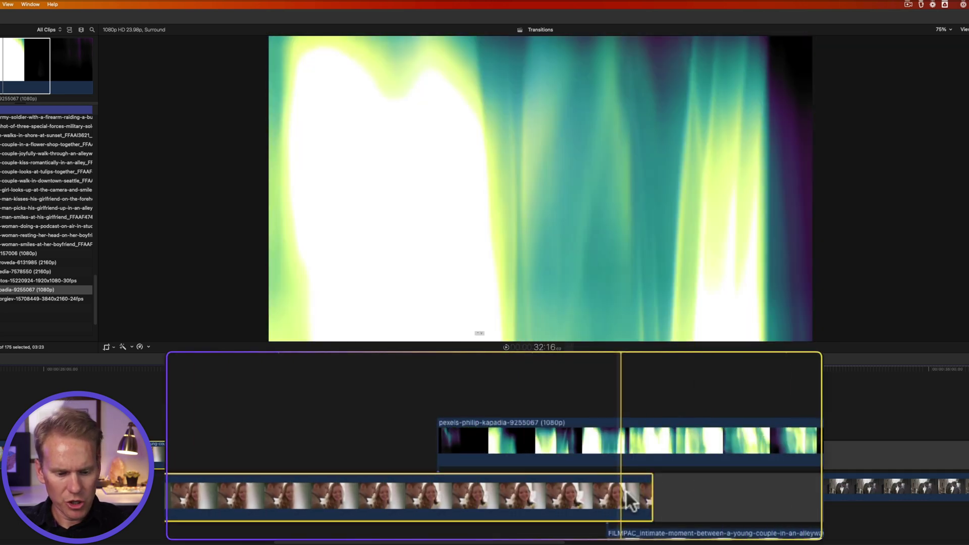
pyautogui.hotkey('ctrl', 'v')
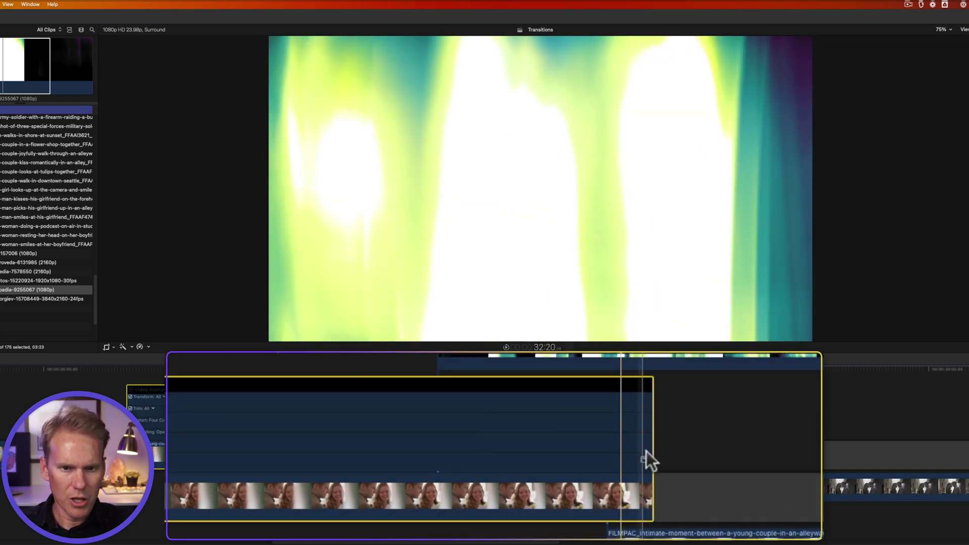
pyautogui.click(645, 460)
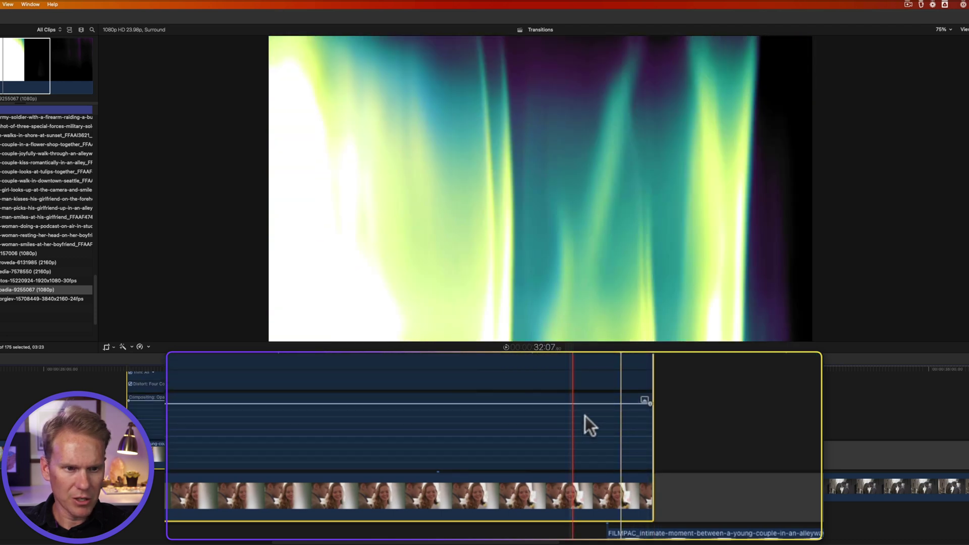
pyautogui.press('l')
pyautogui.press('j')
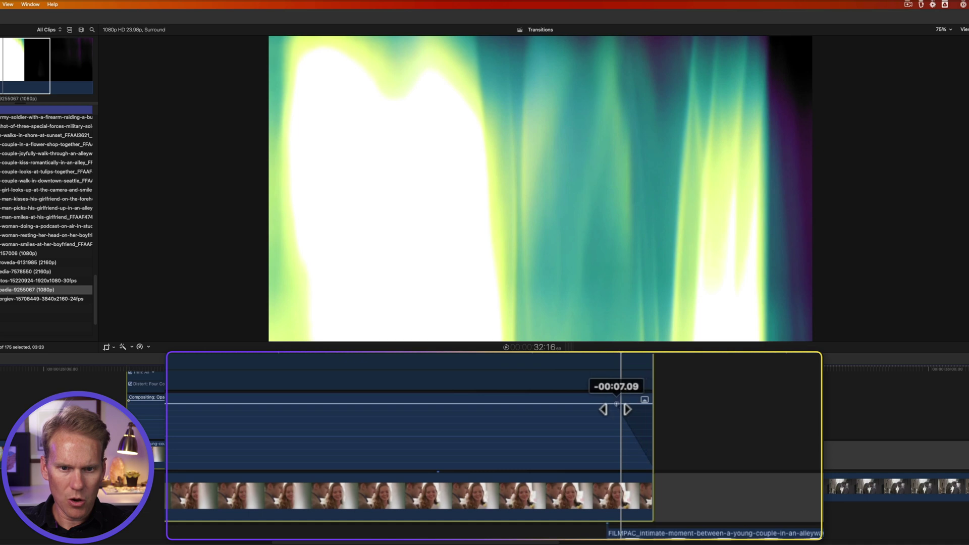
pyautogui.press('l')
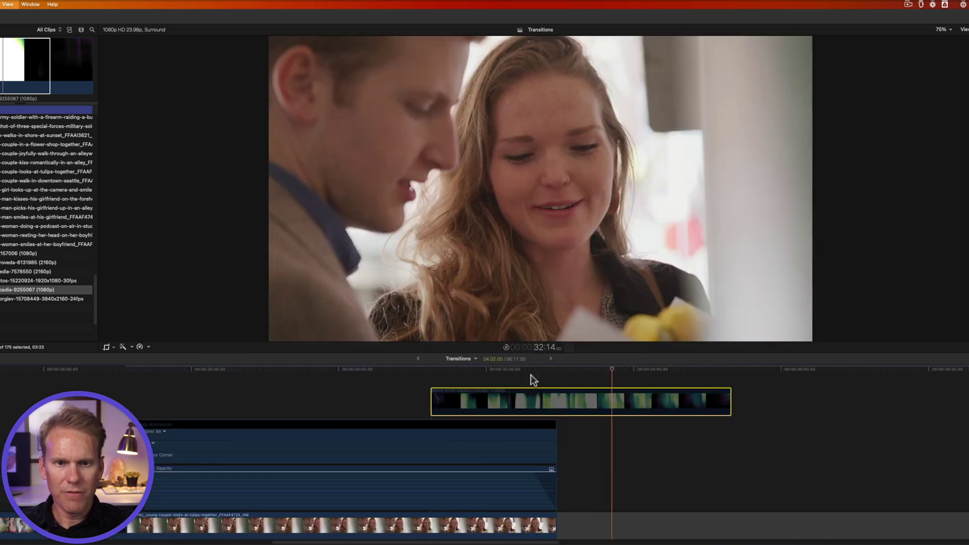
# - Set the light leak clip's Compositing Blend Mode to Screen and play it over the couple
pyautogui.press('k')
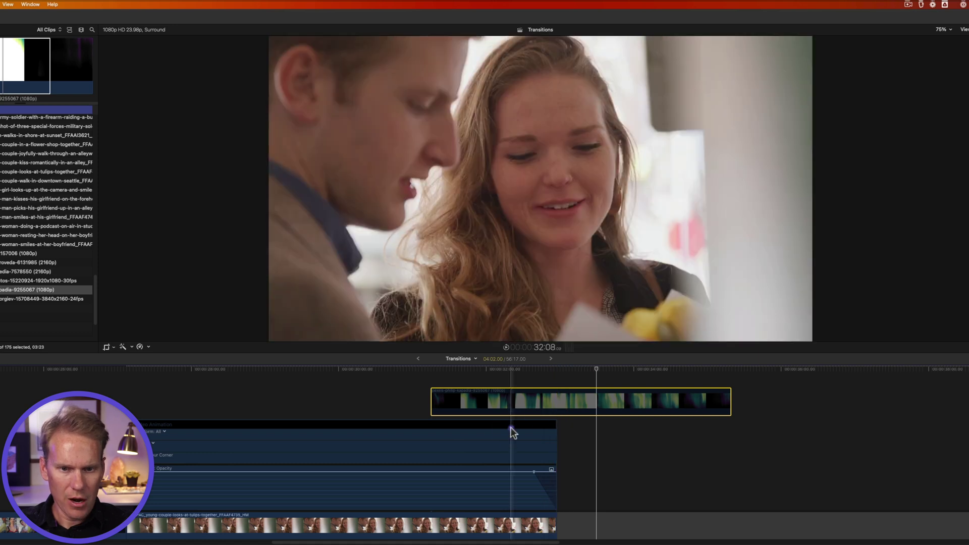
pyautogui.hotkey('ctrl', 'v')
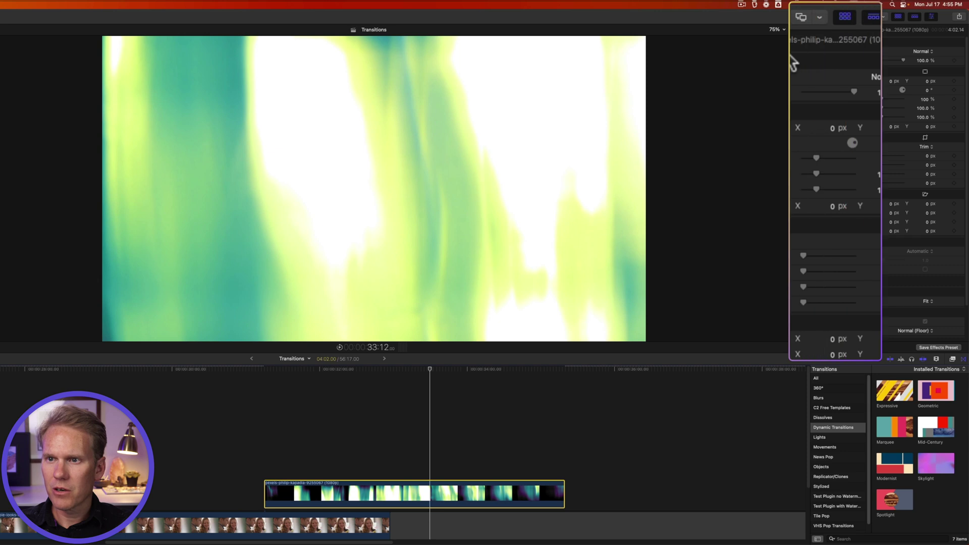
pyautogui.click(890, 75)
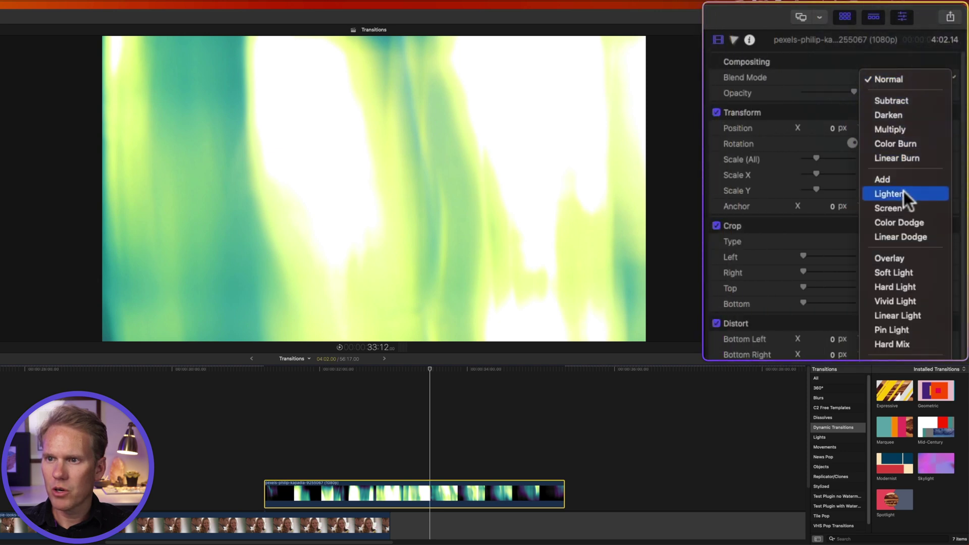
pyautogui.click(900, 206)
pyautogui.click(262, 420)
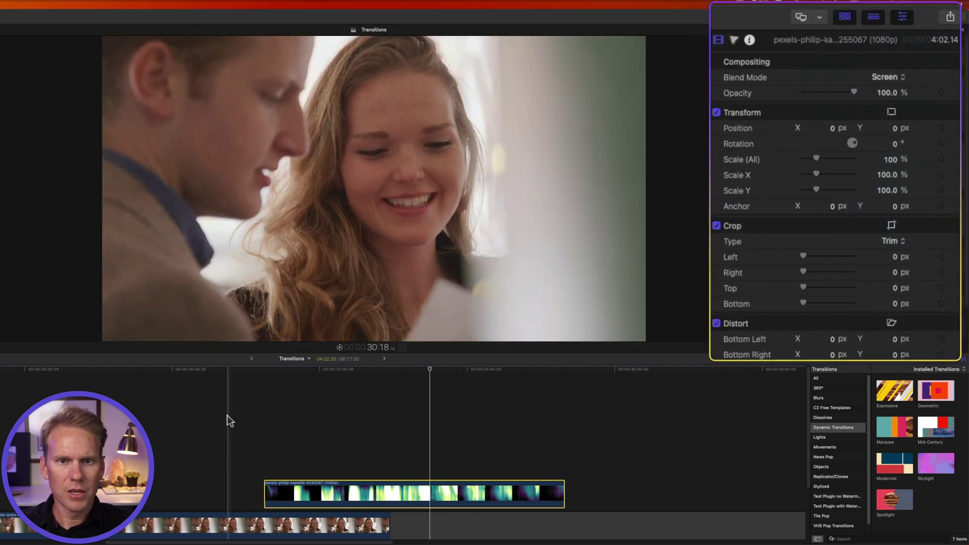
pyautogui.press('space')
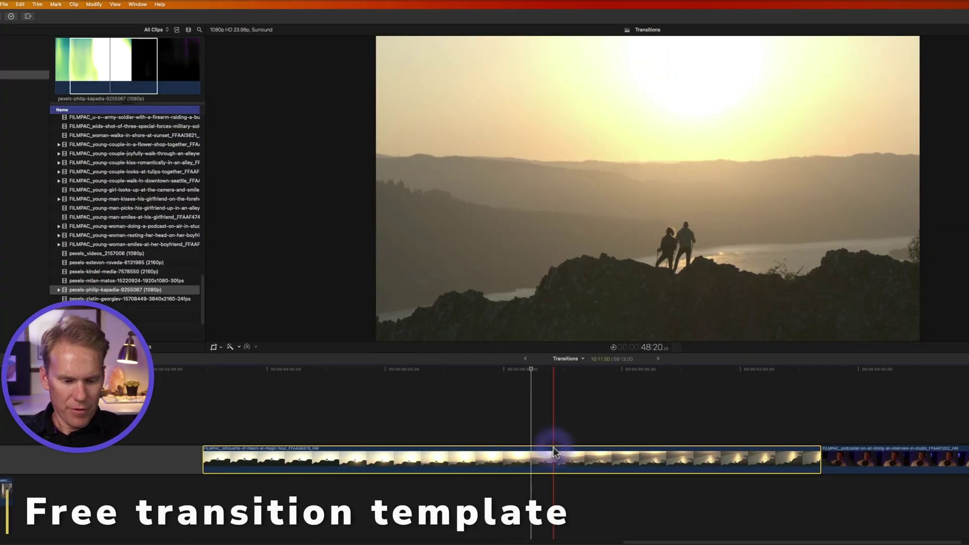
# - Add opacity fades at the start and end of the hikers clip and play to check them
pyautogui.hotkey('ctrl', 'v')
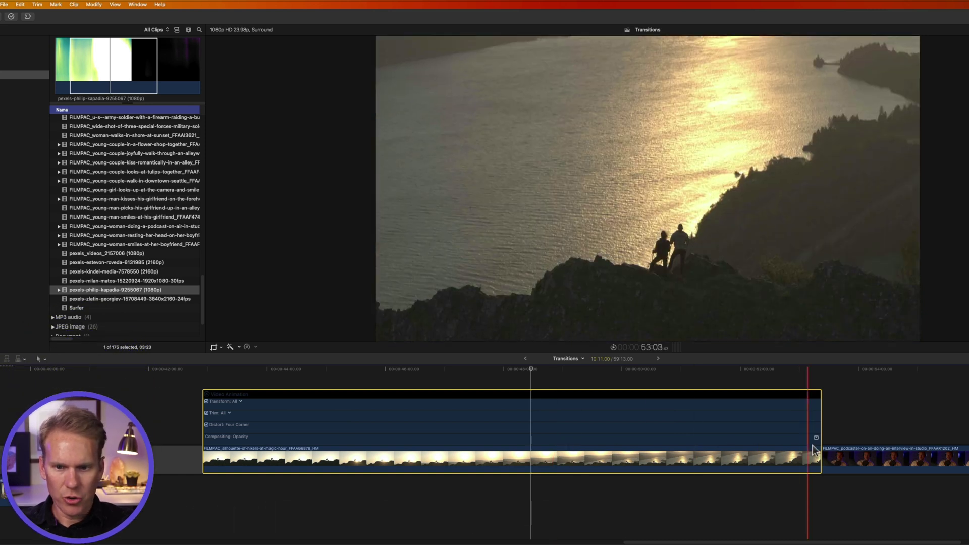
pyautogui.click(816, 438)
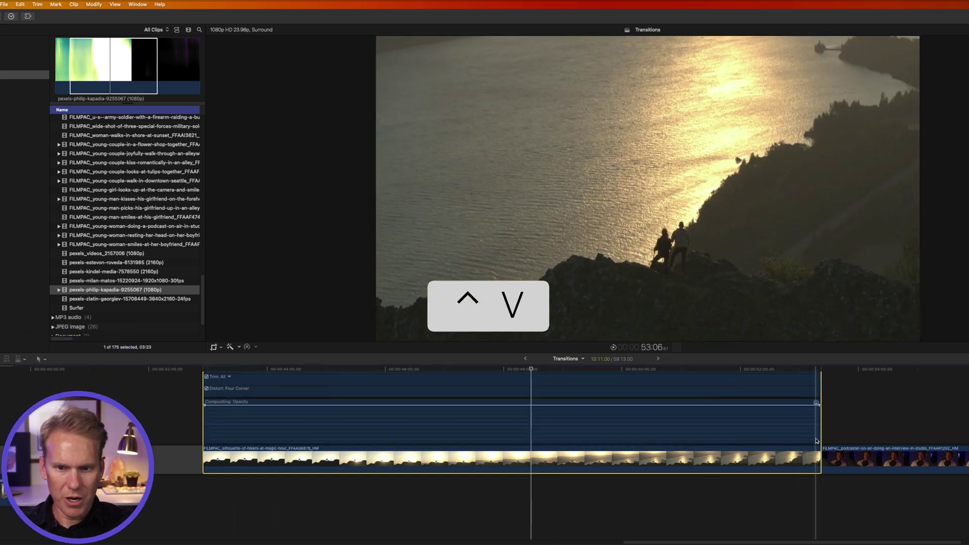
pyautogui.moveTo(815, 405); pyautogui.dragTo(790, 404)
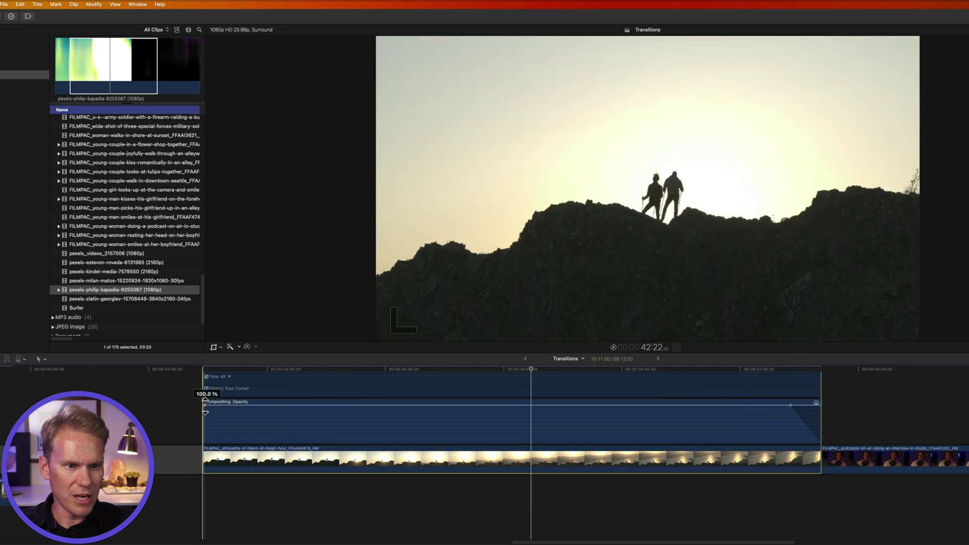
pyautogui.moveTo(205, 404); pyautogui.dragTo(235, 405)
pyautogui.press('/')
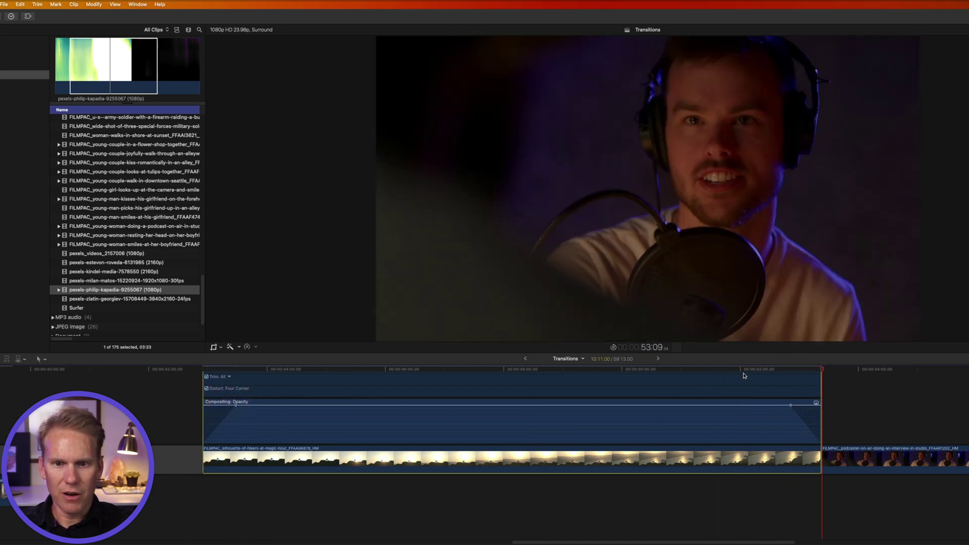
pyautogui.click(821, 388)
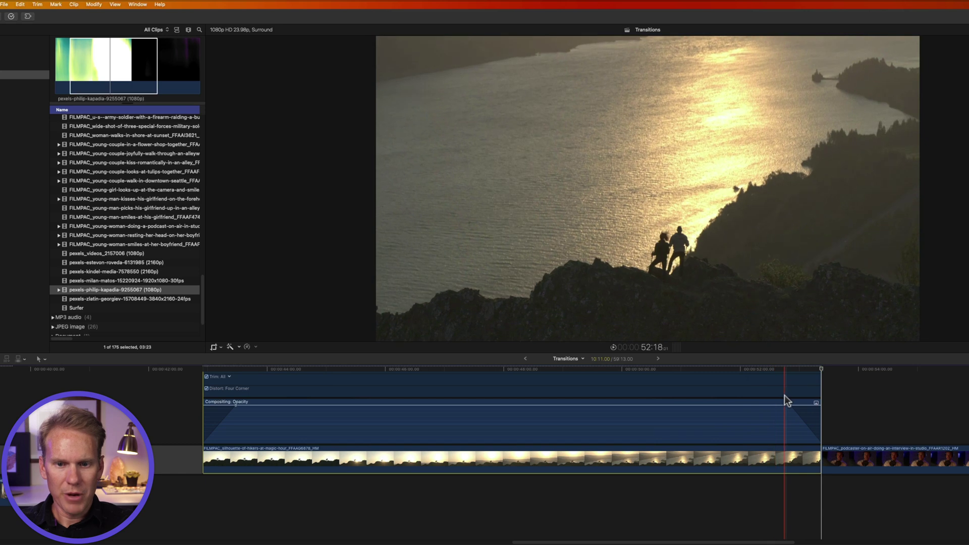
pyautogui.press('s')
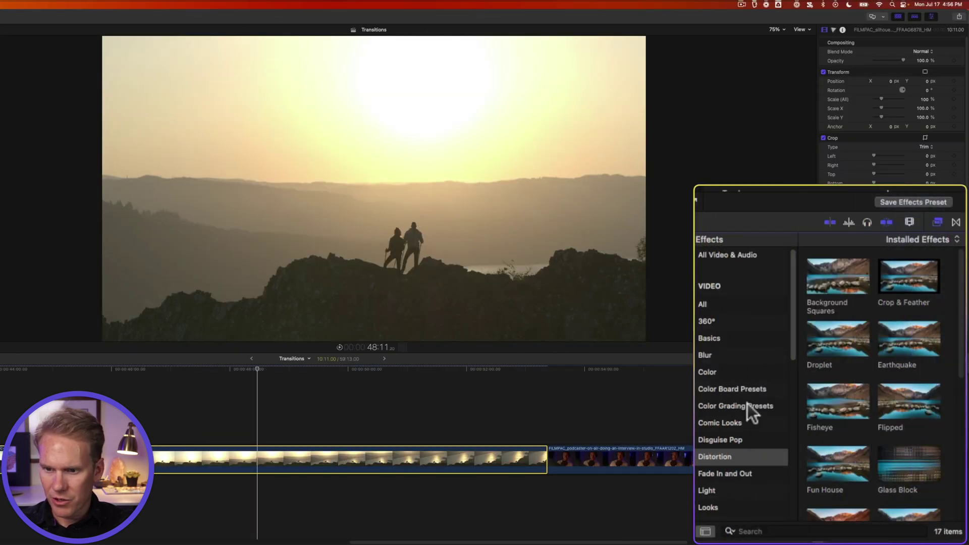
# - Apply the Fade In and Out effect to the hikers clip and preview it
pyautogui.scroll(-5, 747, 406)
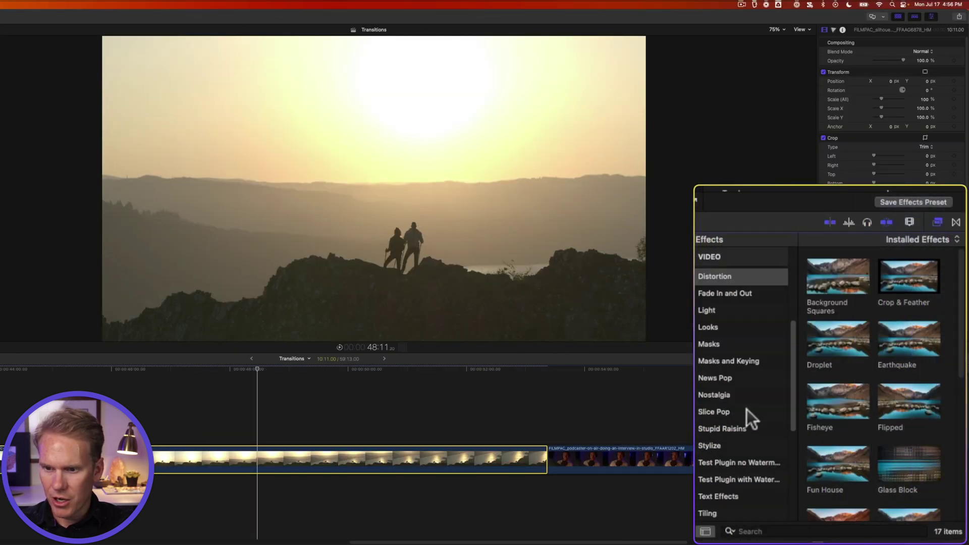
pyautogui.click(733, 293)
pyautogui.moveTo(827, 263); pyautogui.dragTo(281, 460)
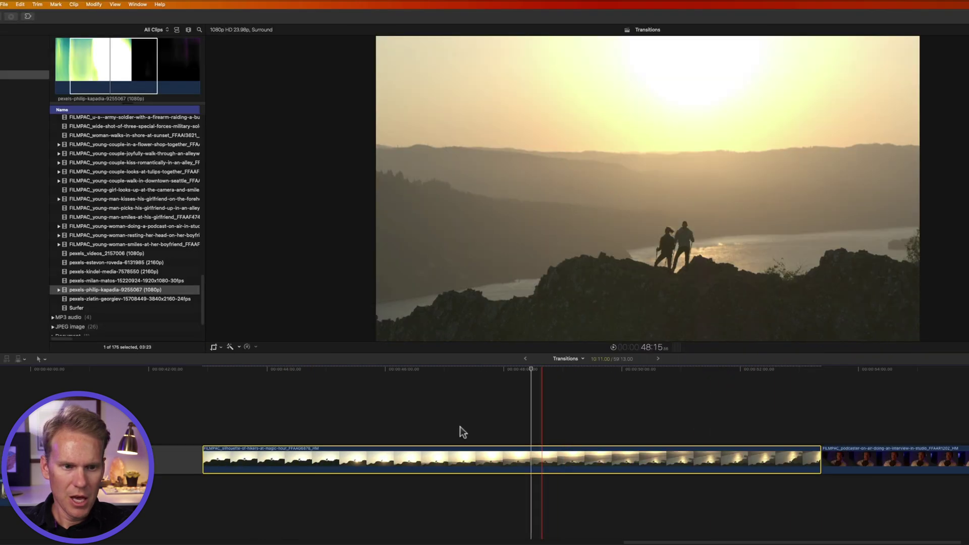
pyautogui.press('space')
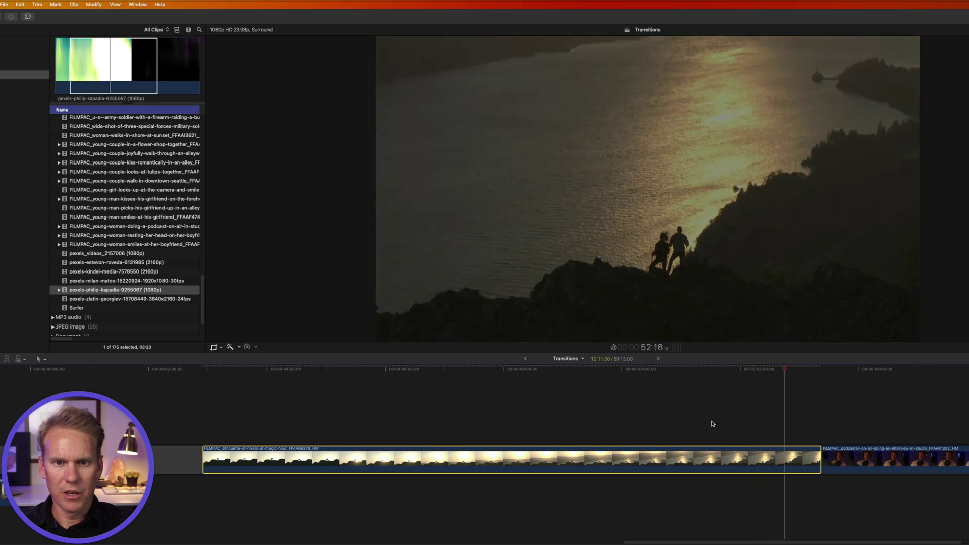
pyautogui.click(529, 457)
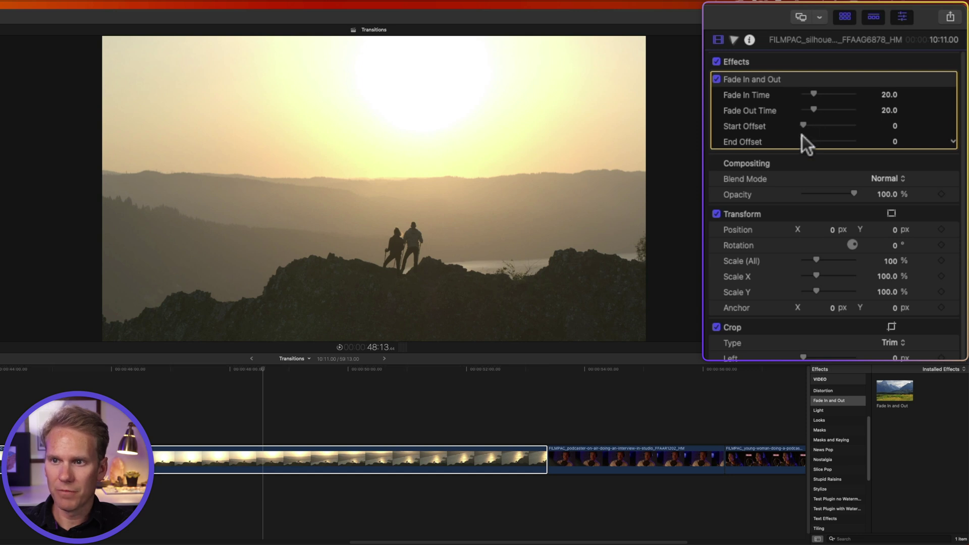
# - Set the effect's Fade In Time to 10 and review the sunset and lake parts
pyautogui.click(888, 95)
pyautogui.write('10')
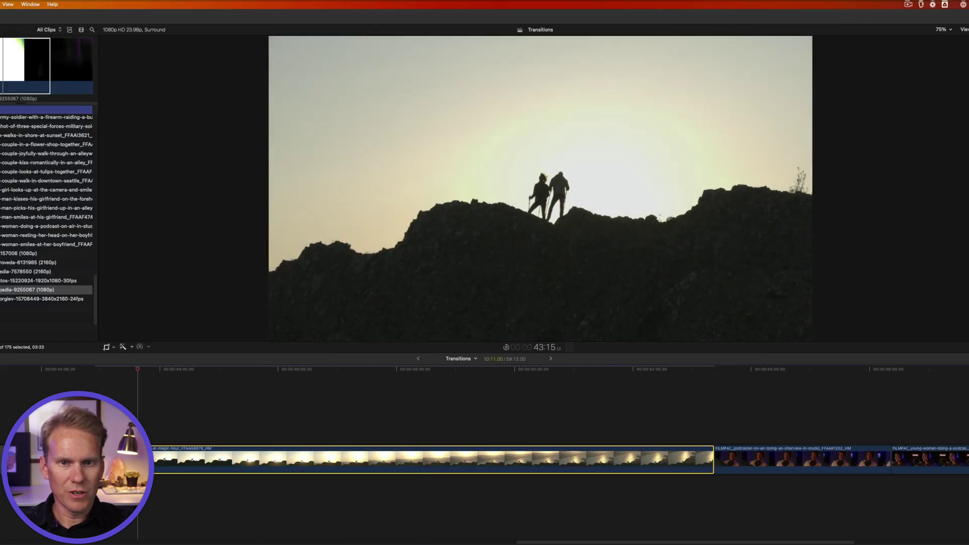
pyautogui.click(618, 407)
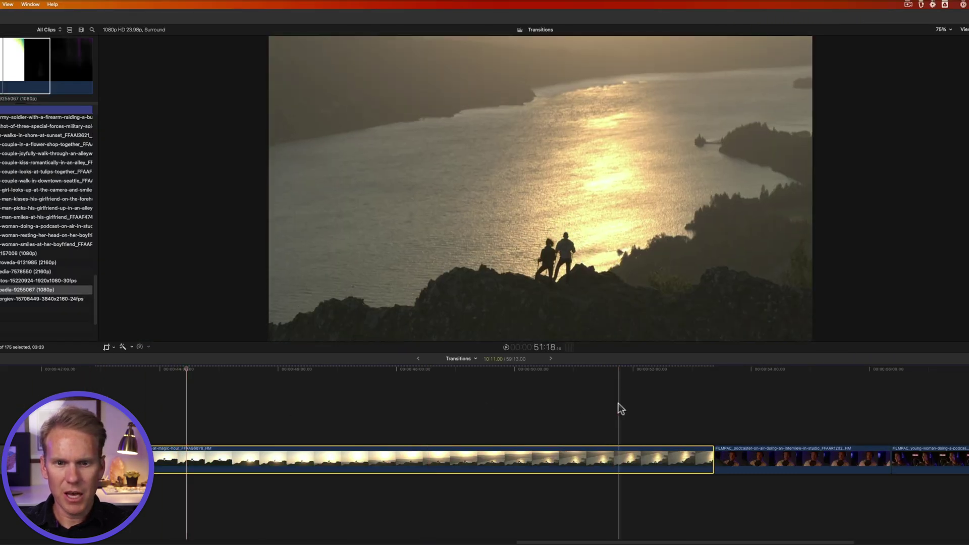
pyautogui.click(440, 452)
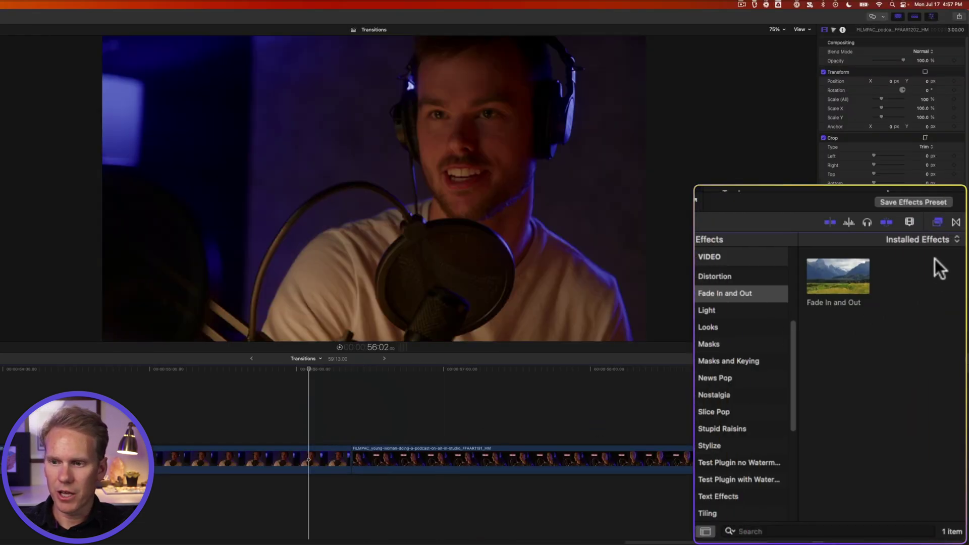
# - Add the Tile Pop transition at the edit between the two podcaster clips and play it
pyautogui.click(955, 222)
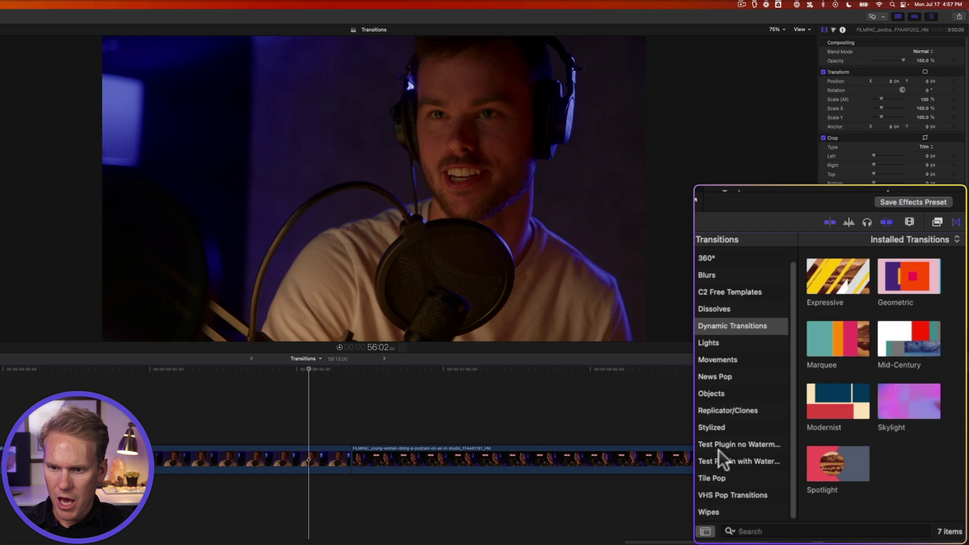
pyautogui.click(721, 480)
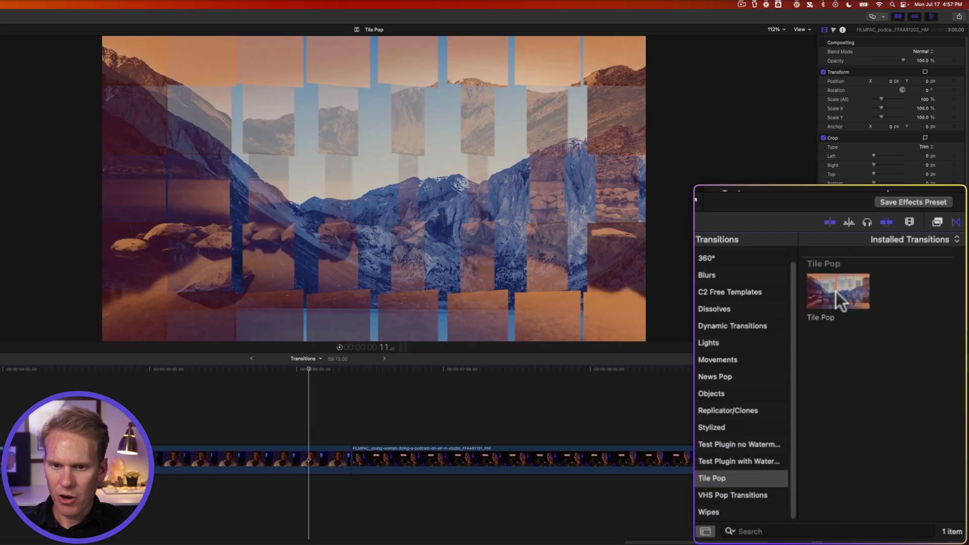
pyautogui.moveTo(835, 292); pyautogui.dragTo(301, 443)
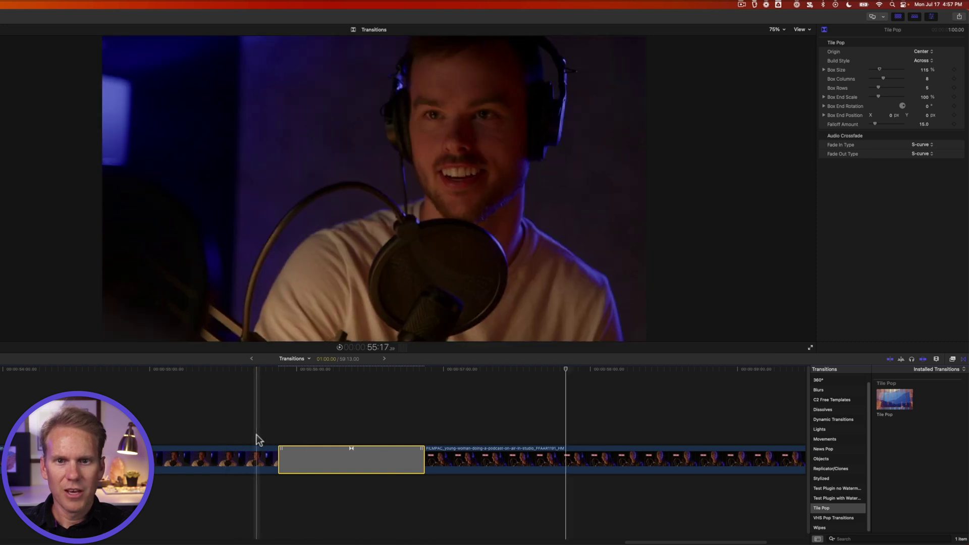
pyautogui.press('space')
pyautogui.press('space')
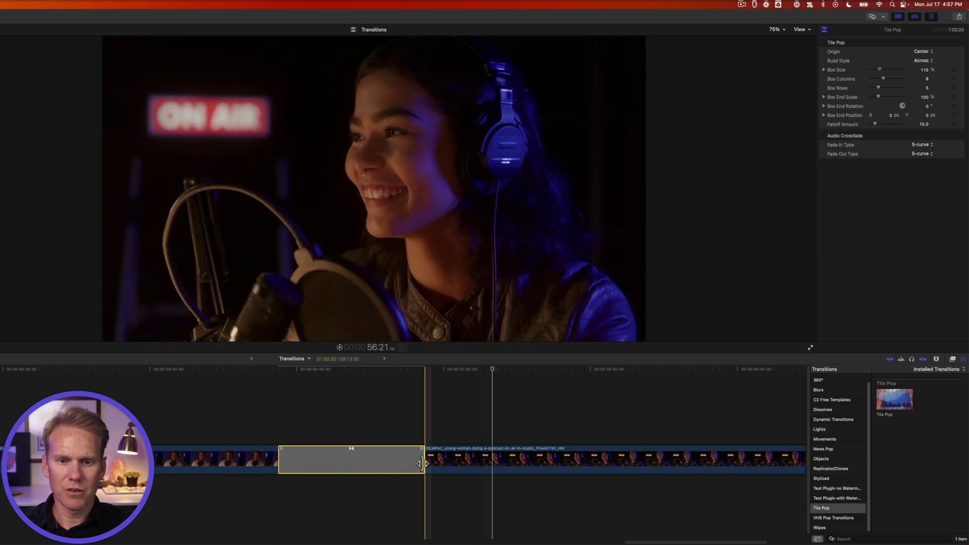
# - Lengthen the Tile Pop transition and replay it from its start
pyautogui.moveTo(422, 459); pyautogui.dragTo(475, 462)
pyautogui.press('/')
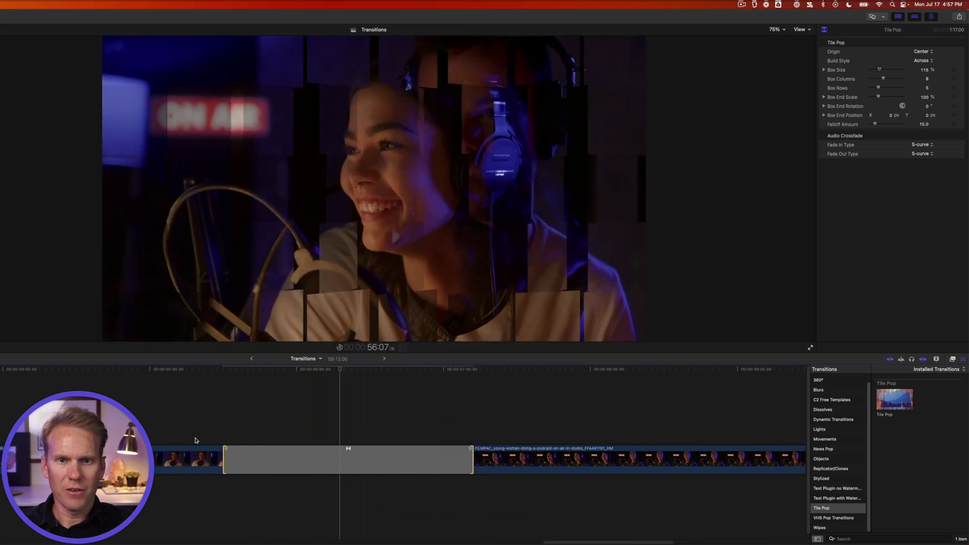
pyautogui.click(356, 461)
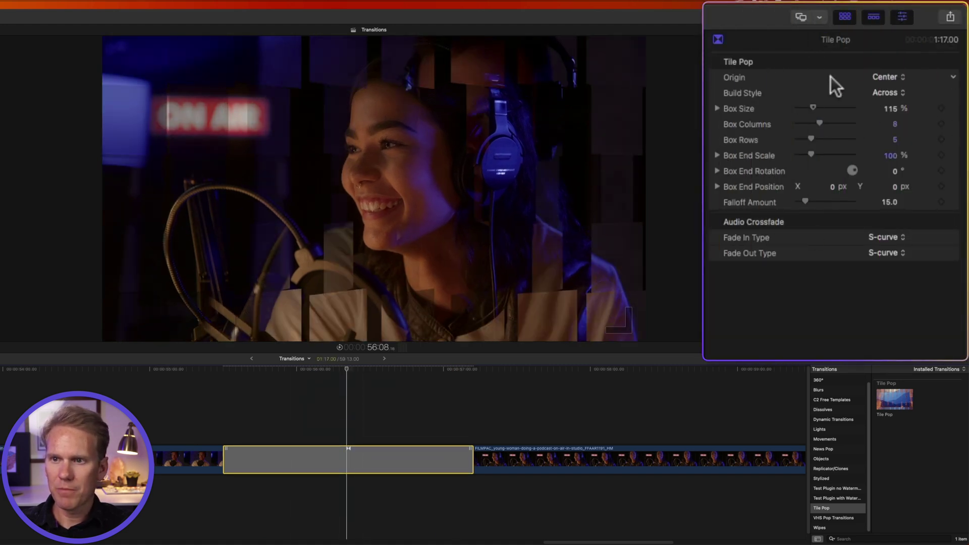
# - Set the Tile Pop Origin to Upper Left and Build Style to By Row, previewing each
pyautogui.click(897, 77)
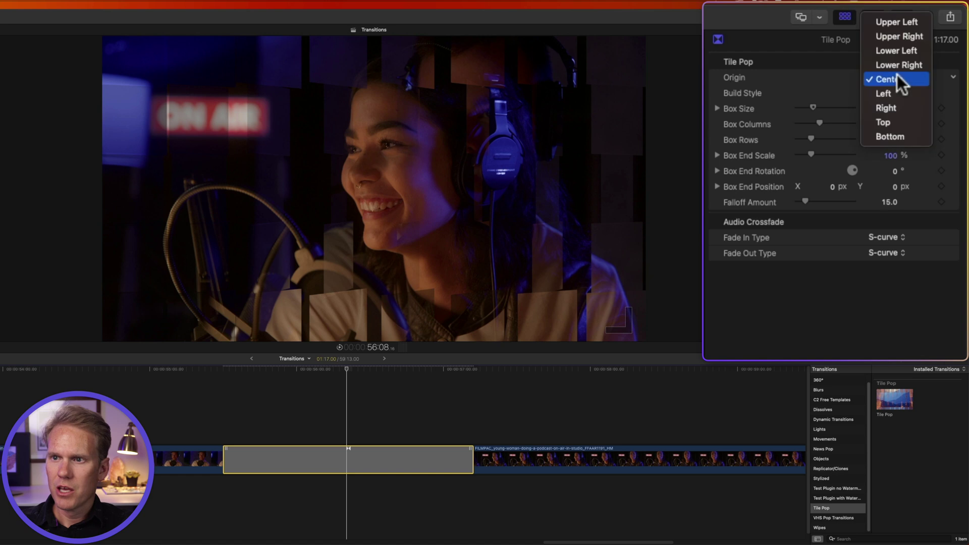
pyautogui.click(893, 22)
pyautogui.press('space')
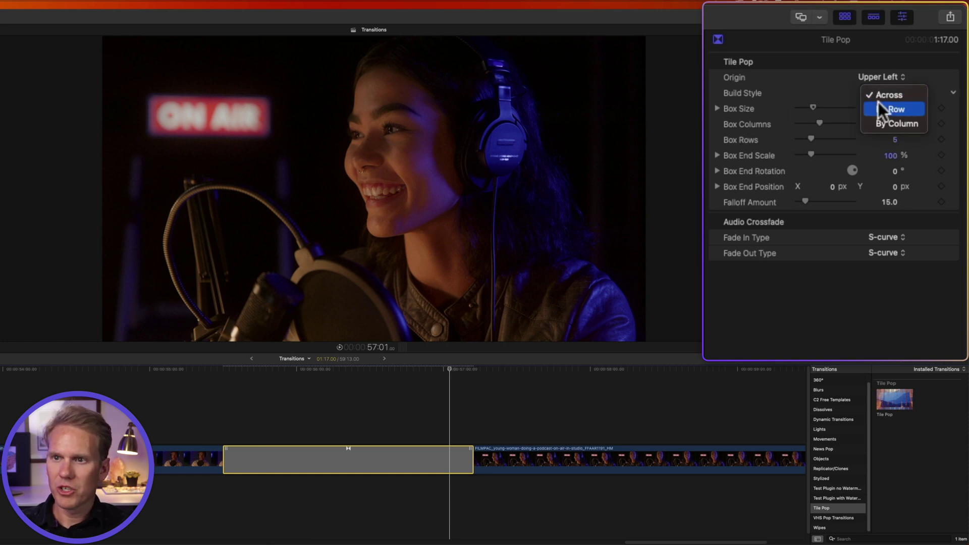
pyautogui.click(904, 110)
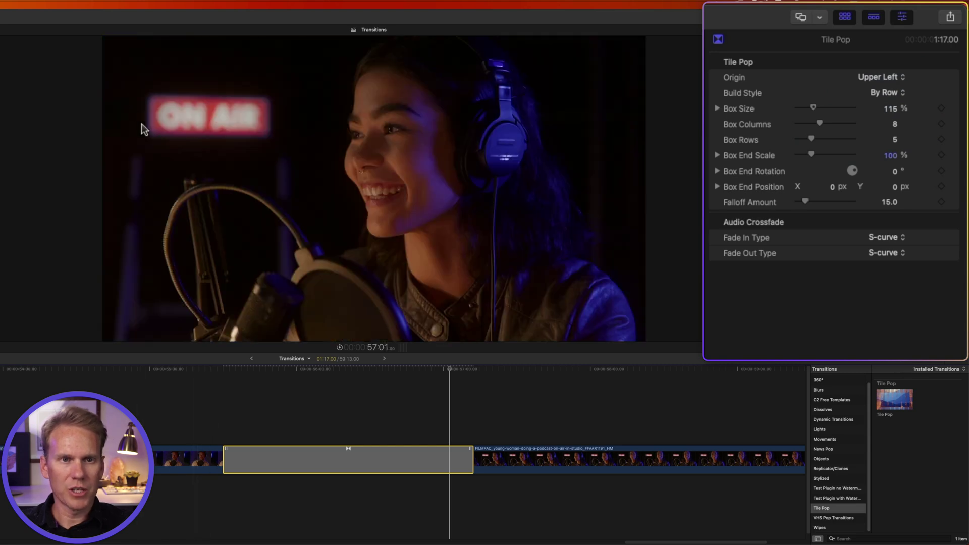
pyautogui.press('/')
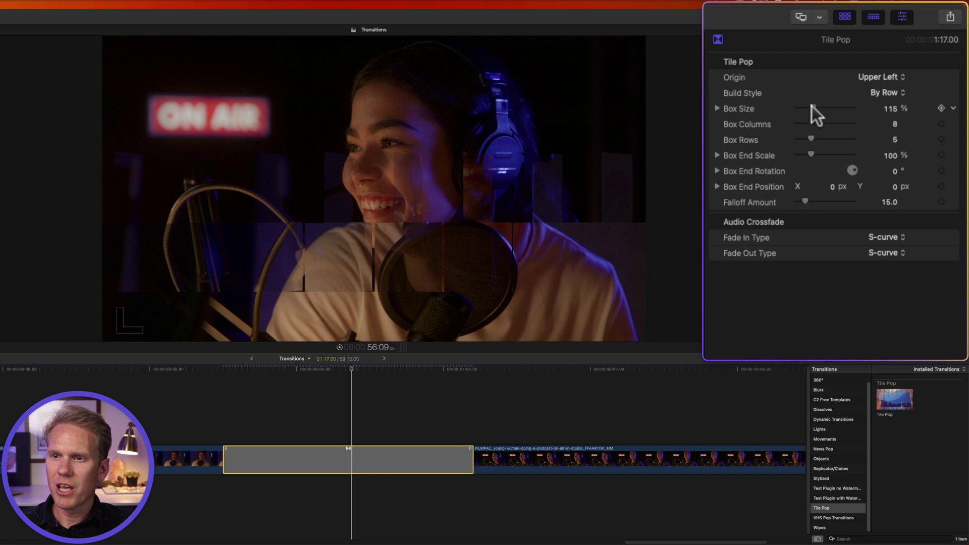
# - Set box size 91%, end scale 142%, falloff 45, and offset the box end position
pyautogui.moveTo(811, 106); pyautogui.dragTo(814, 138)
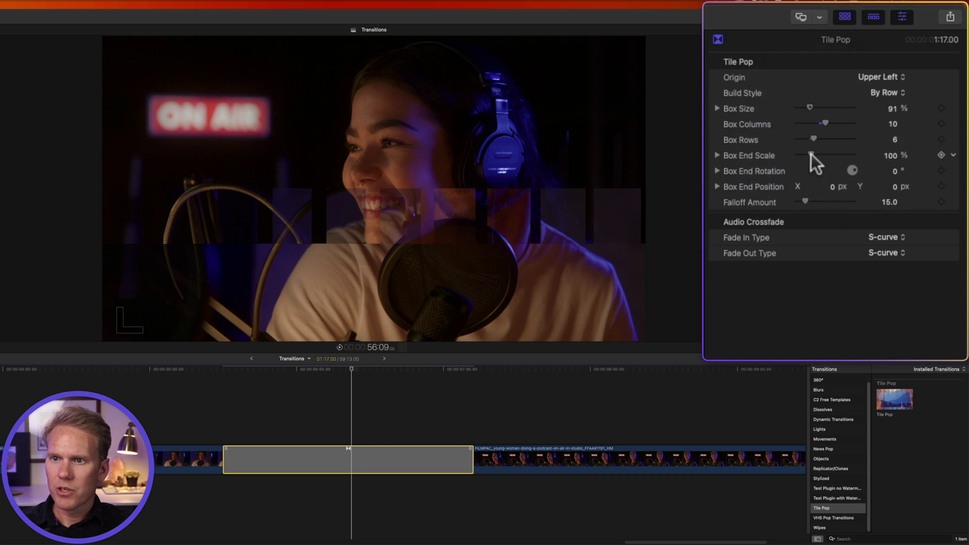
pyautogui.moveTo(810, 153); pyautogui.dragTo(817, 153)
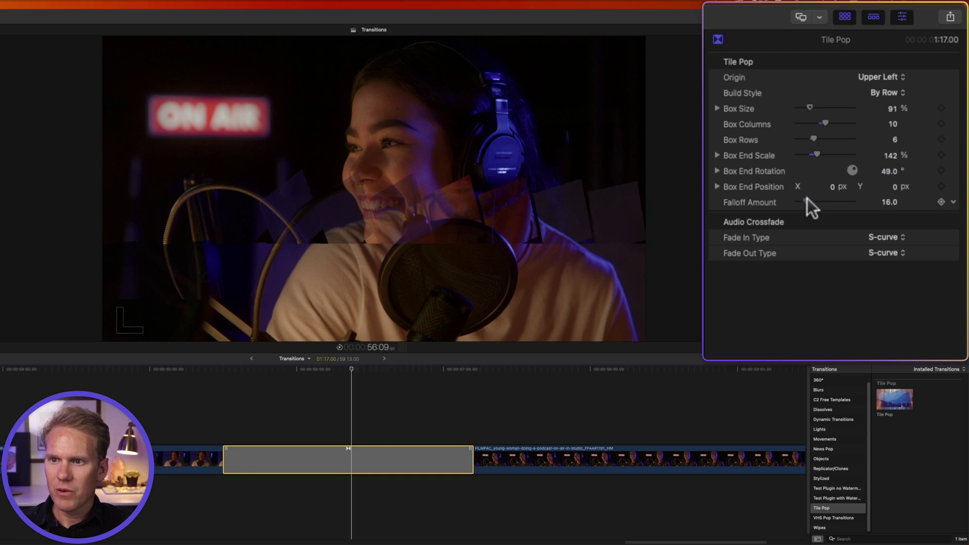
pyautogui.moveTo(806, 200); pyautogui.dragTo(827, 186)
pyautogui.moveTo(897, 186); pyautogui.dragTo(909, 186)
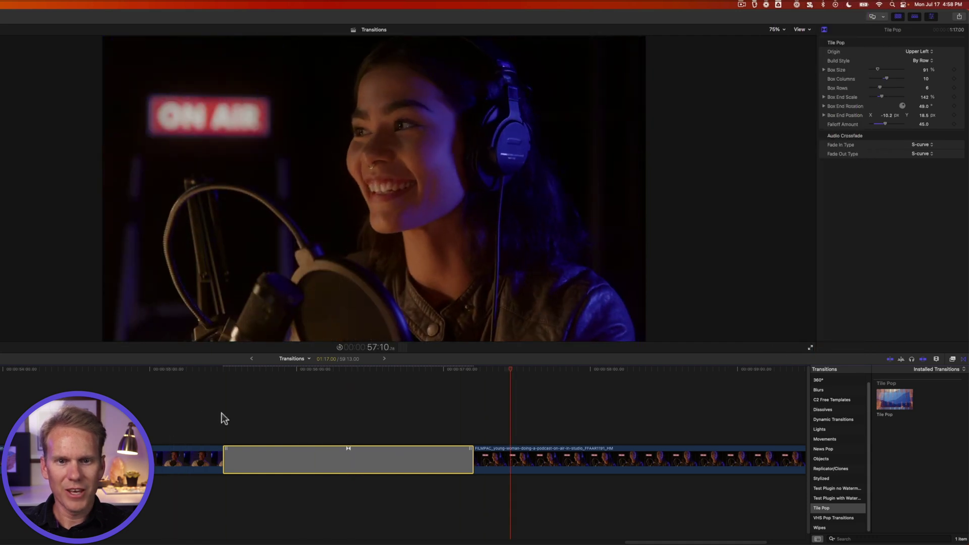
# - Play the customised Tile Pop transition with its 18.5 px vertical box end offset
pyautogui.press('space')
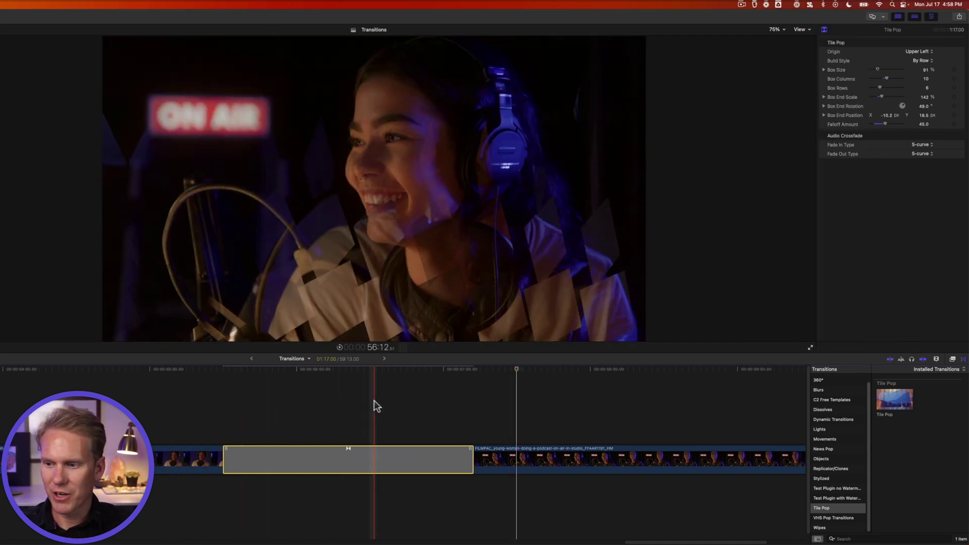